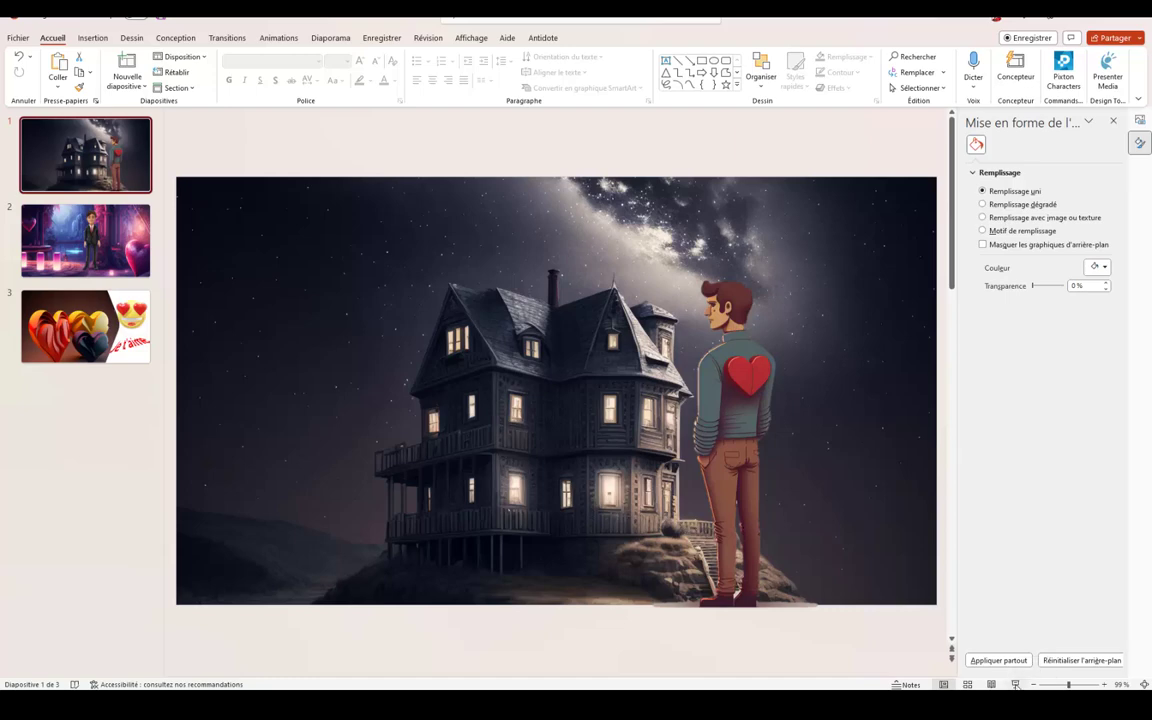
- Start the slideshow from slide 1 using the status-bar Slideshow button
click(1015, 684)
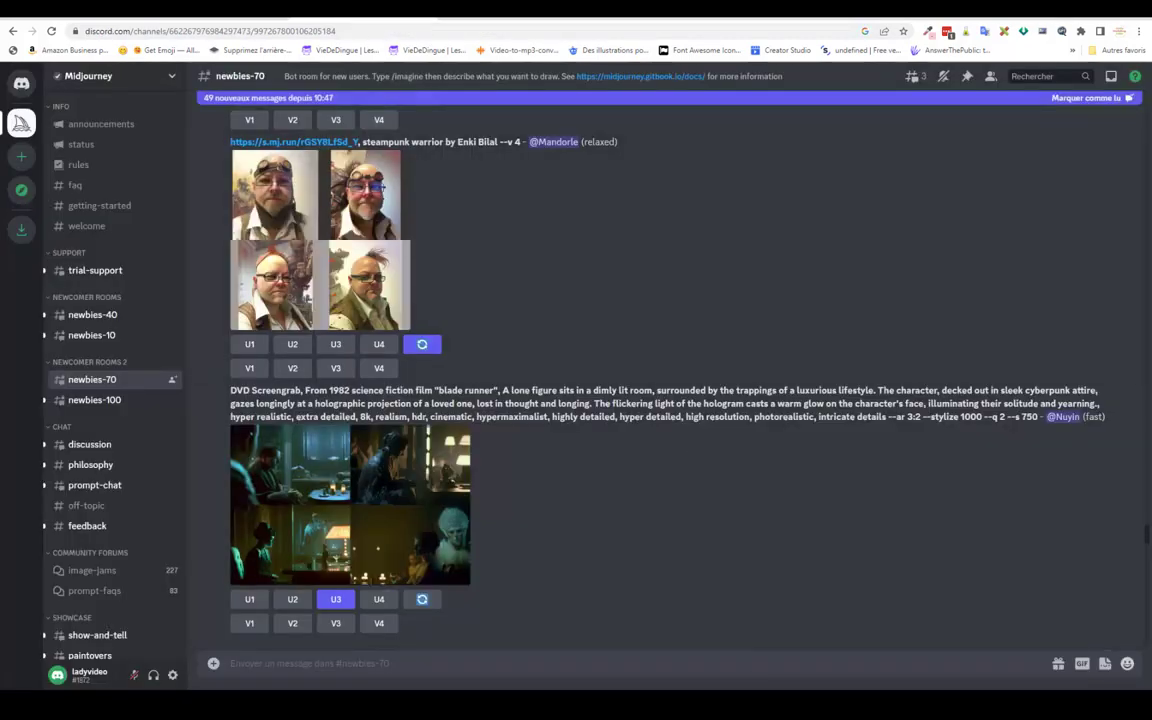
scroll(102, 230, up, 3)
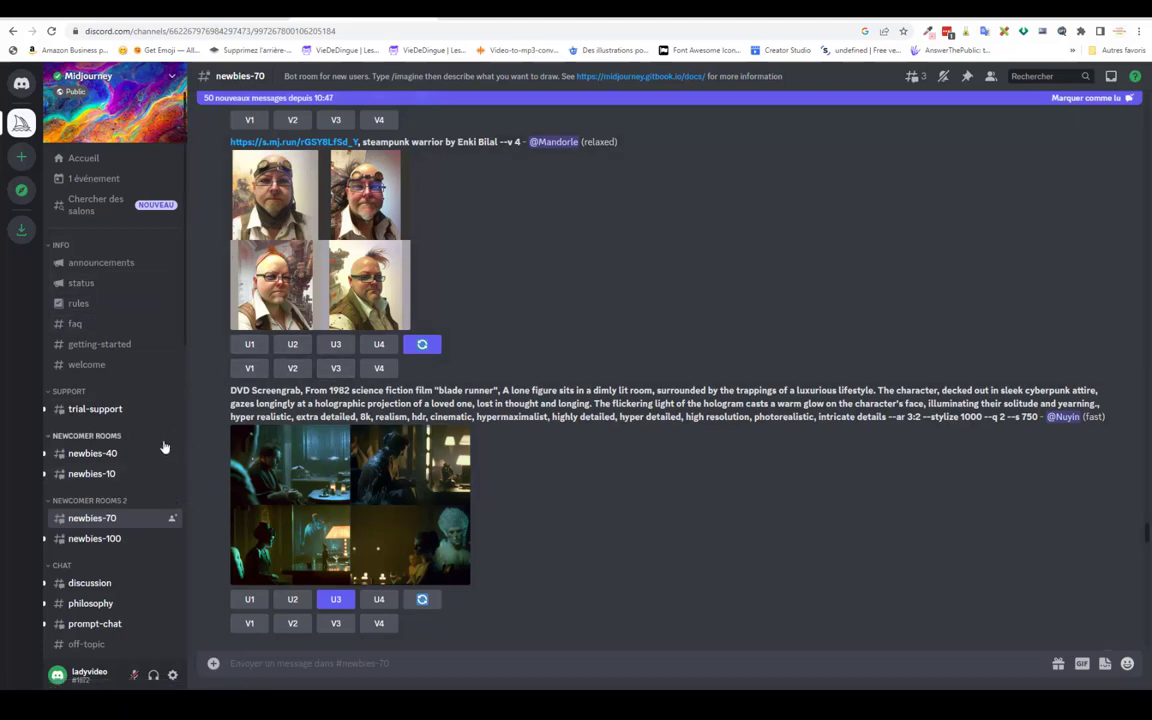
scroll(160, 443, down, 3)
scroll(150, 340, down, 1)
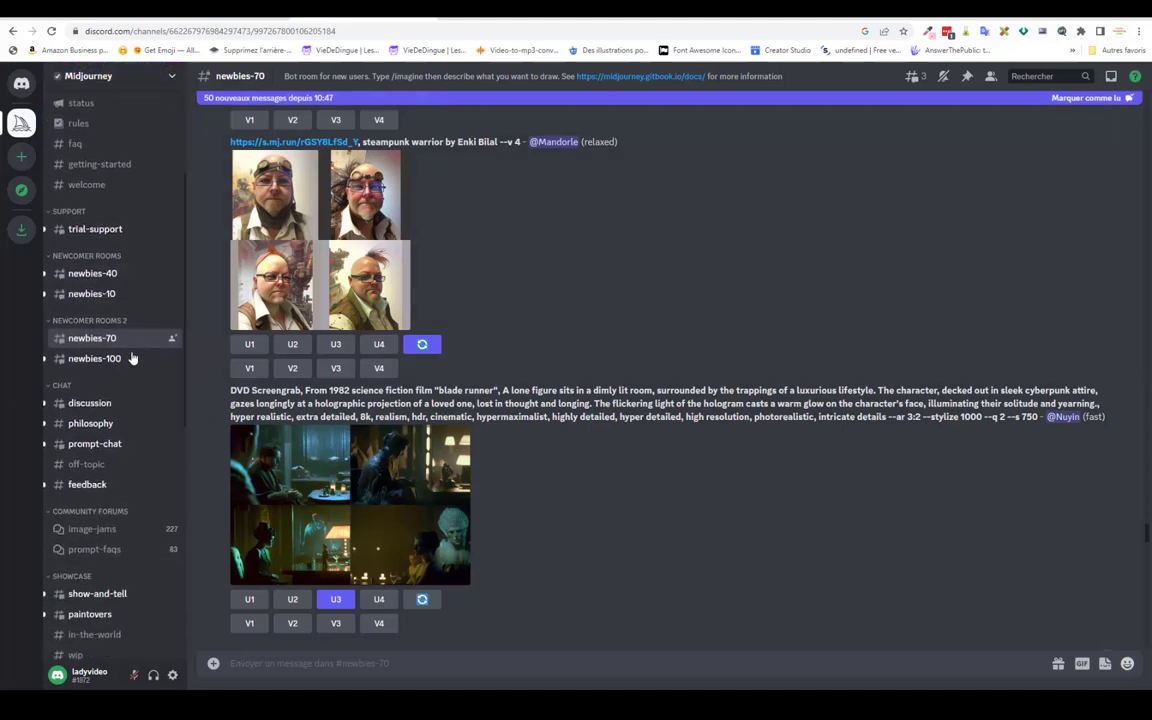
mouse_move(83, 346)
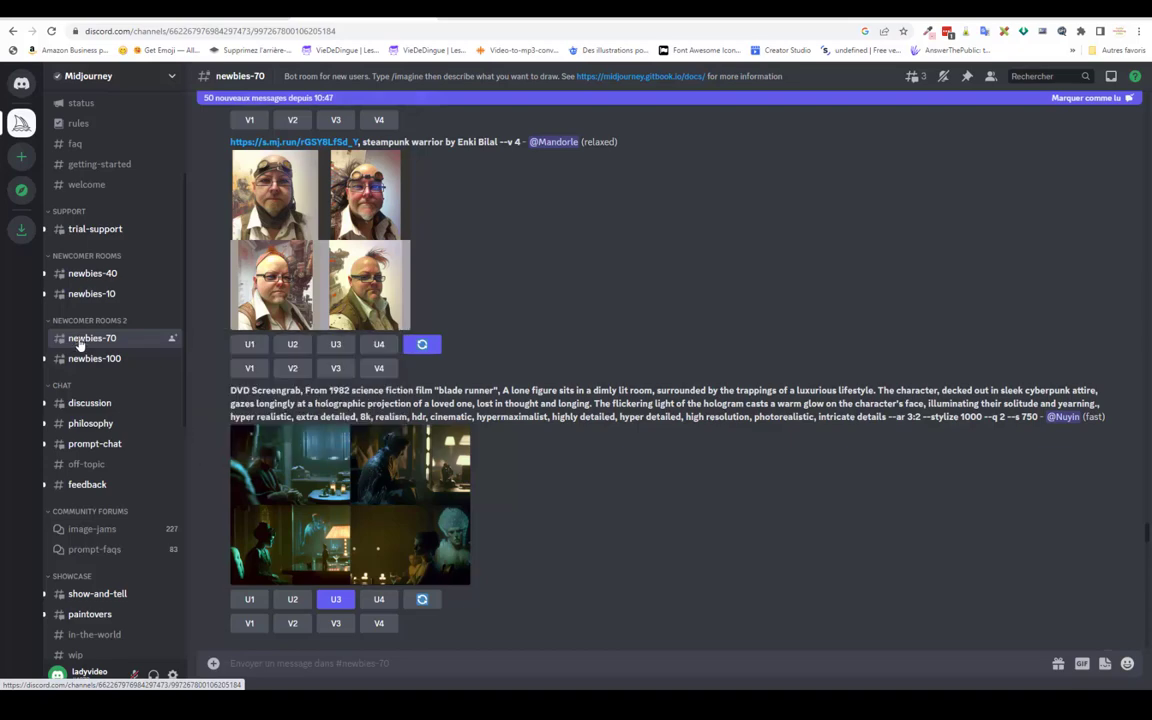
scroll(620, 460, down, 3)
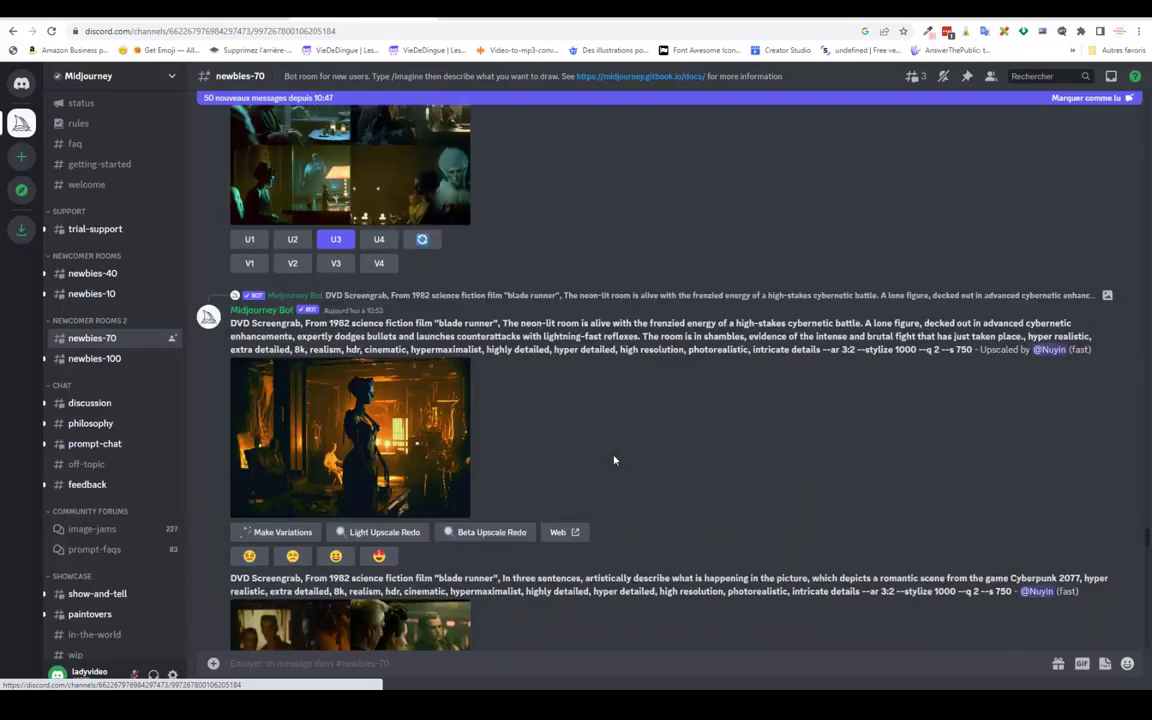
scroll(612, 458, down, 1)
scroll(581, 463, down, 1)
scroll(579, 458, down, 4)
scroll(578, 451, down, 3)
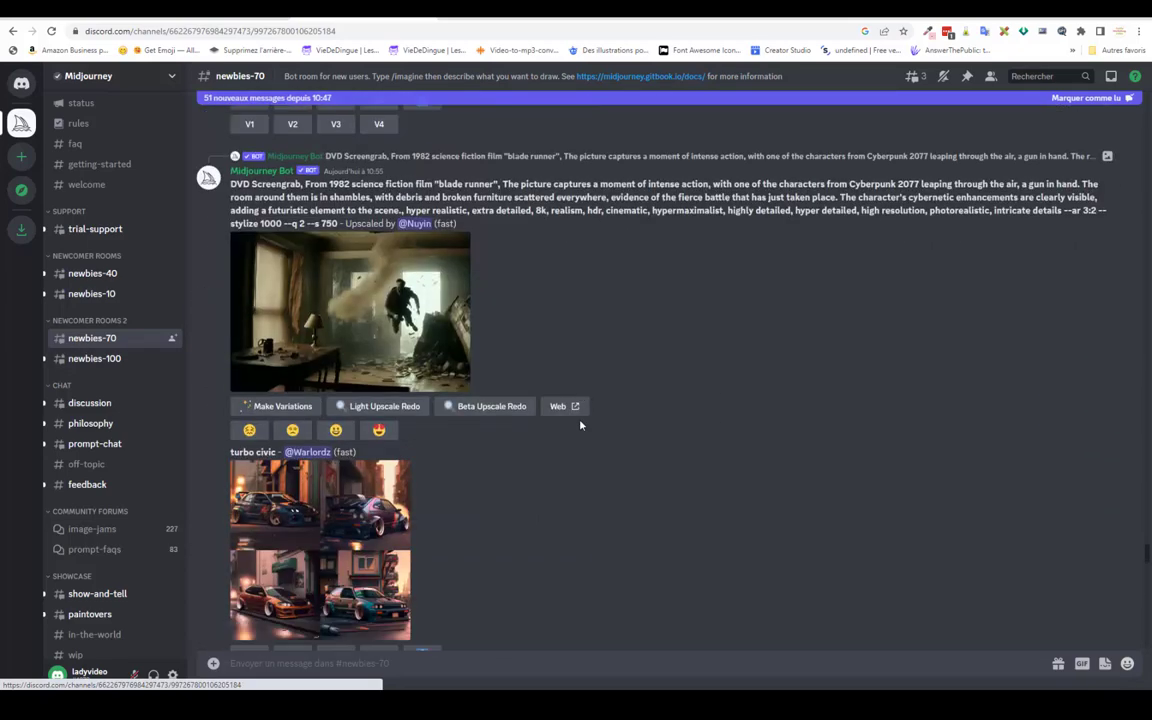
scroll(590, 453, down, 3)
scroll(605, 455, down, 2)
scroll(619, 457, down, 3)
scroll(612, 452, down, 2)
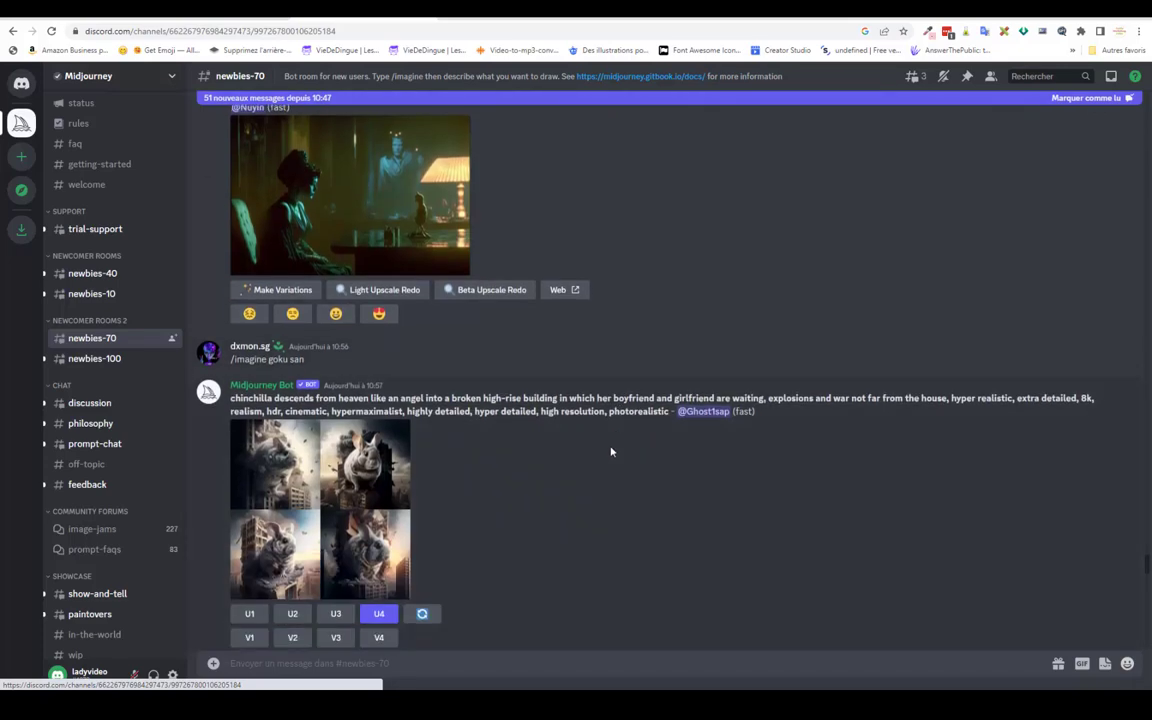
scroll(575, 368, down, 2)
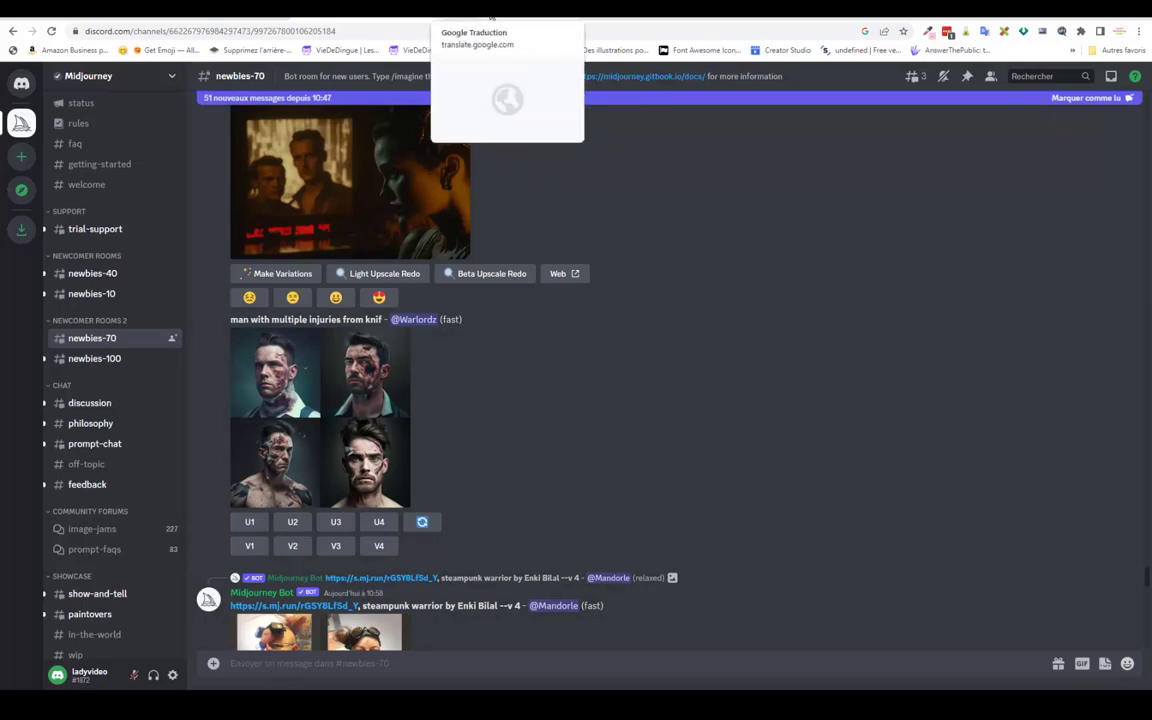
- Translate the French blonde-girl candlelit Valentine's dinner prompt into English and copy the result
click(490, 17)
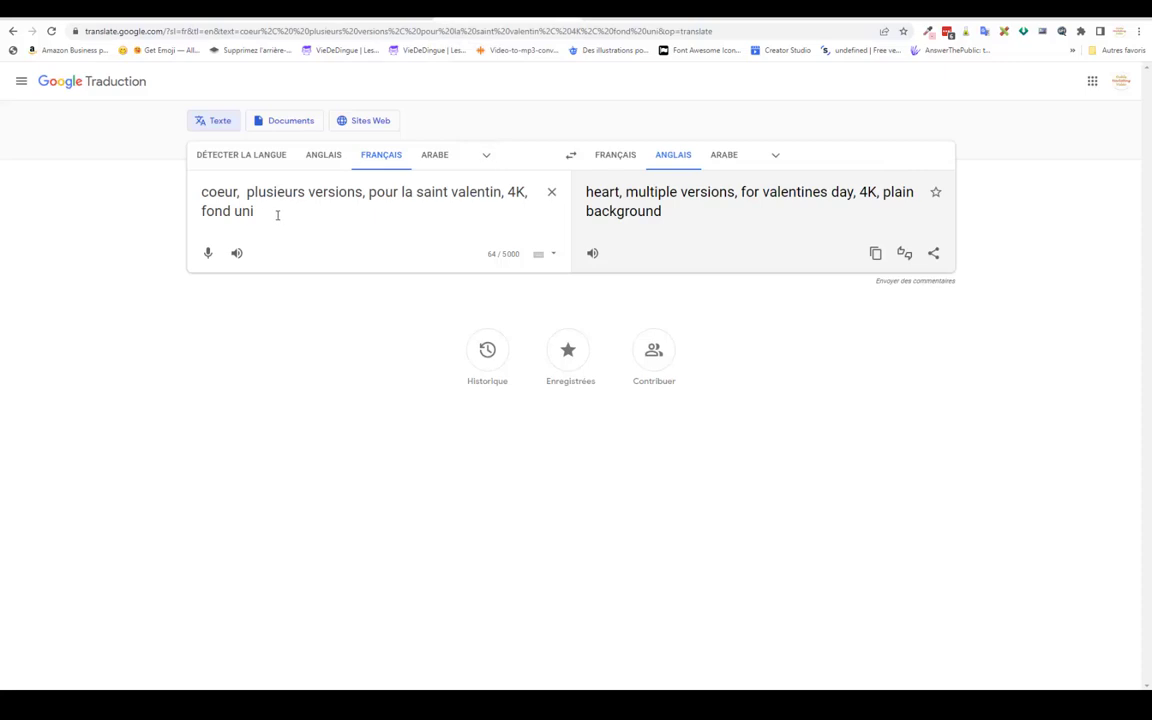
drag(278, 216, 181, 204)
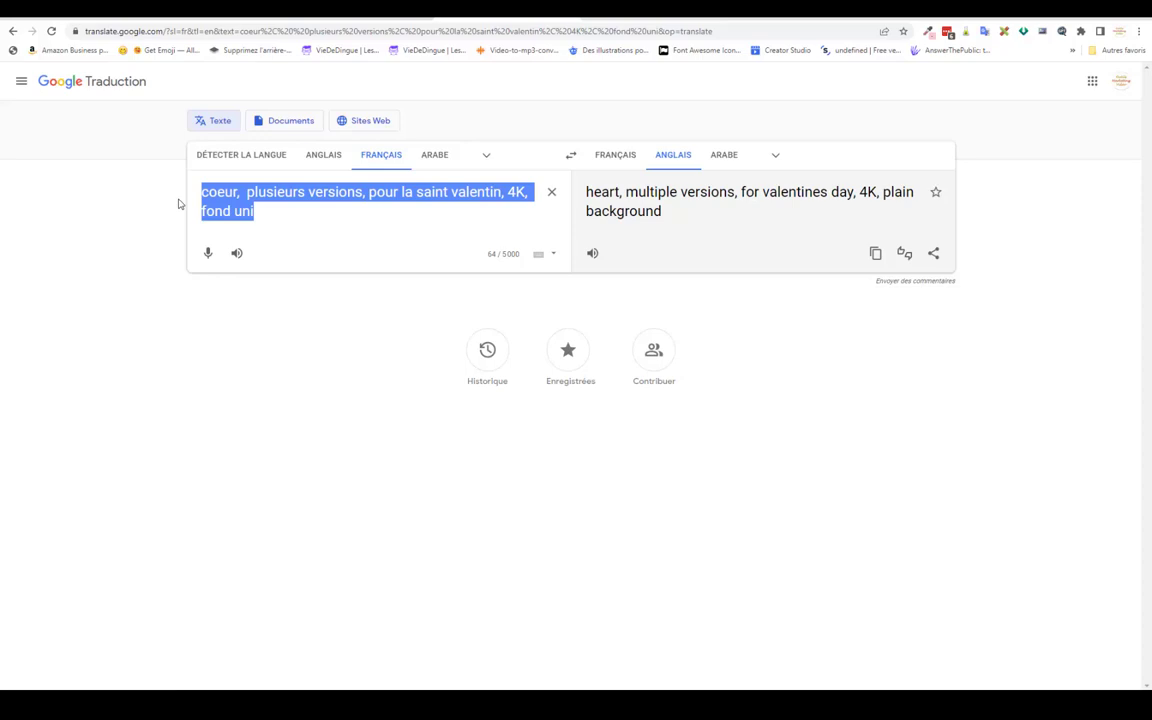
text(jeune)
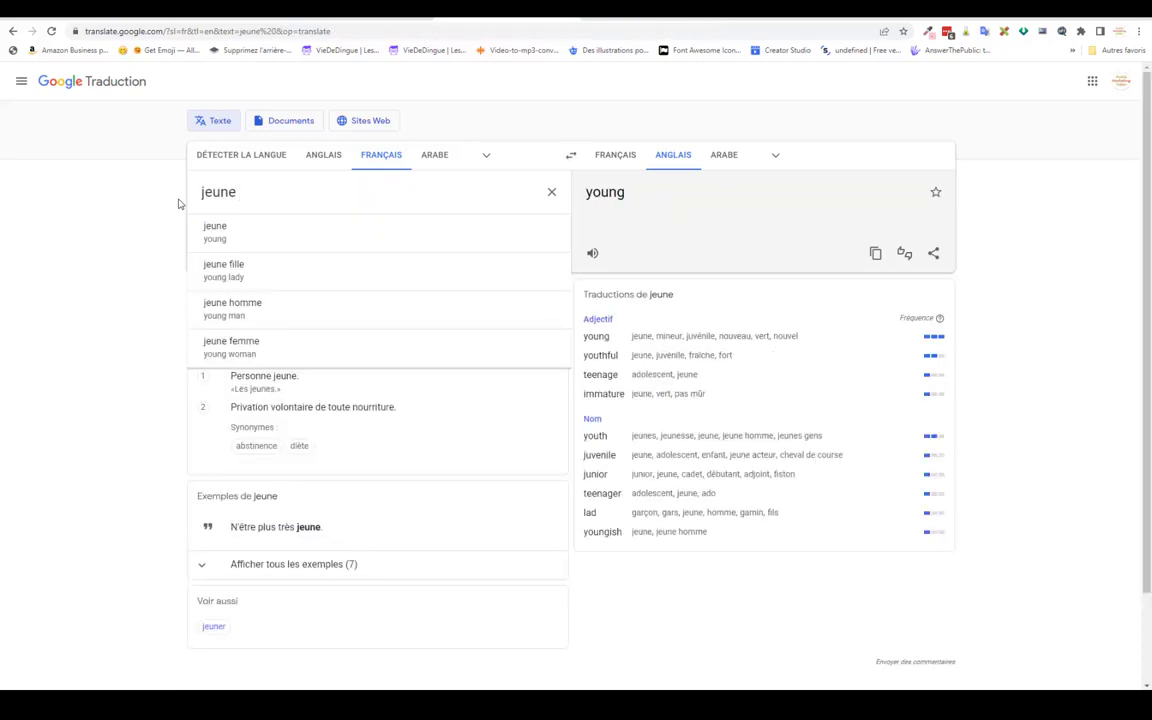
text( fille blonde, queue de cheval, prépare table, dinner, bougies, cheminée, pour la saint valentin)
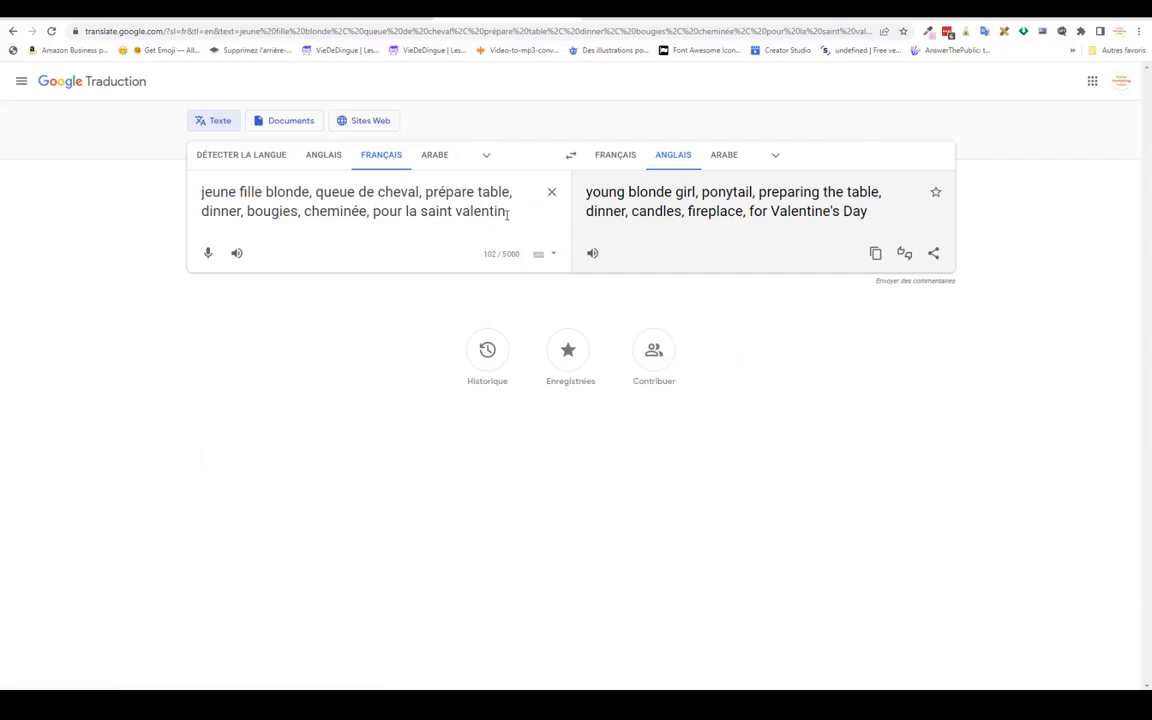
text(, 4)
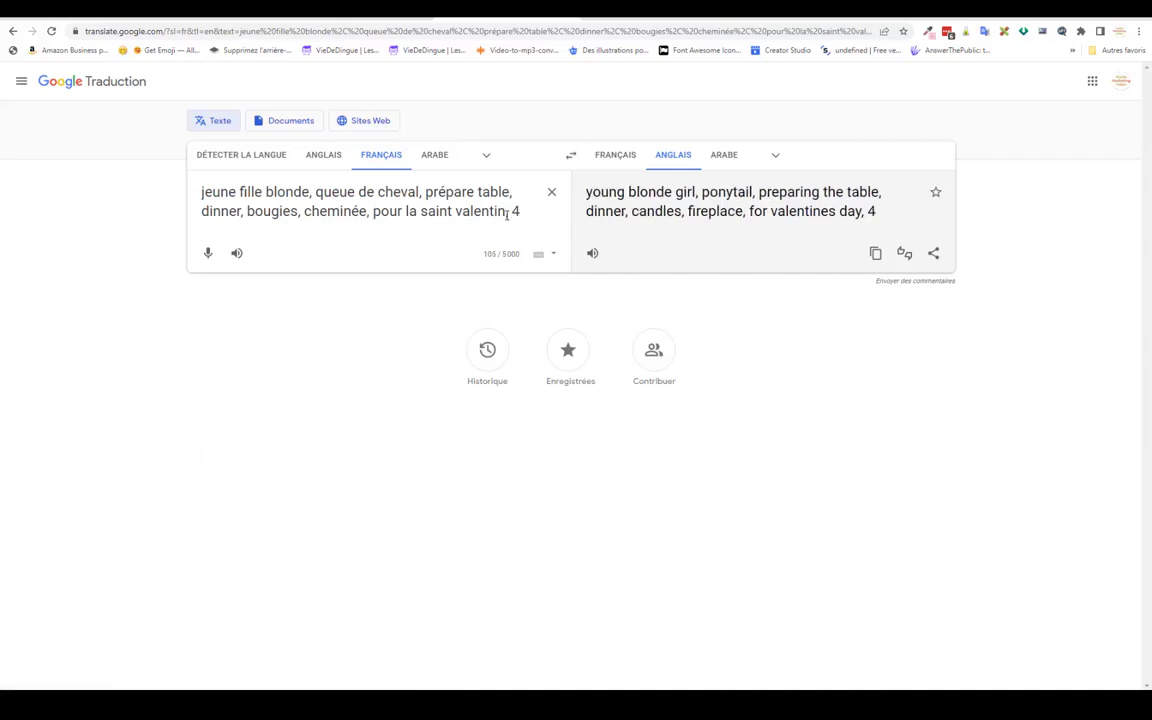
text(K)
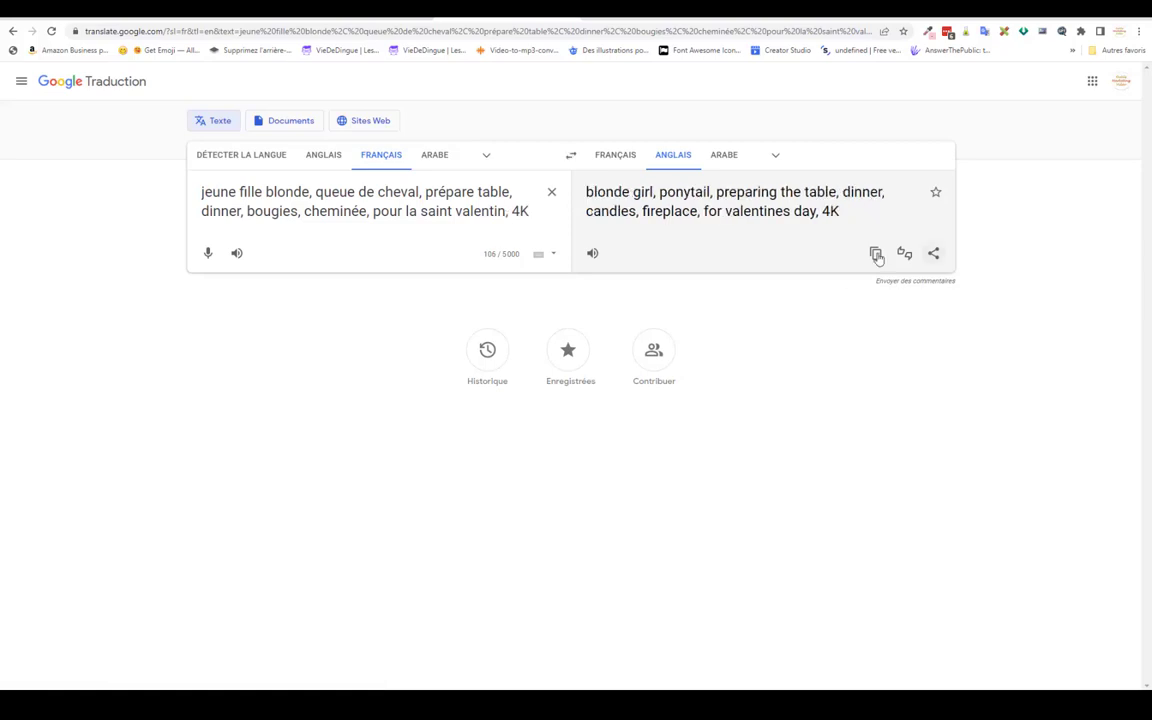
click(875, 253)
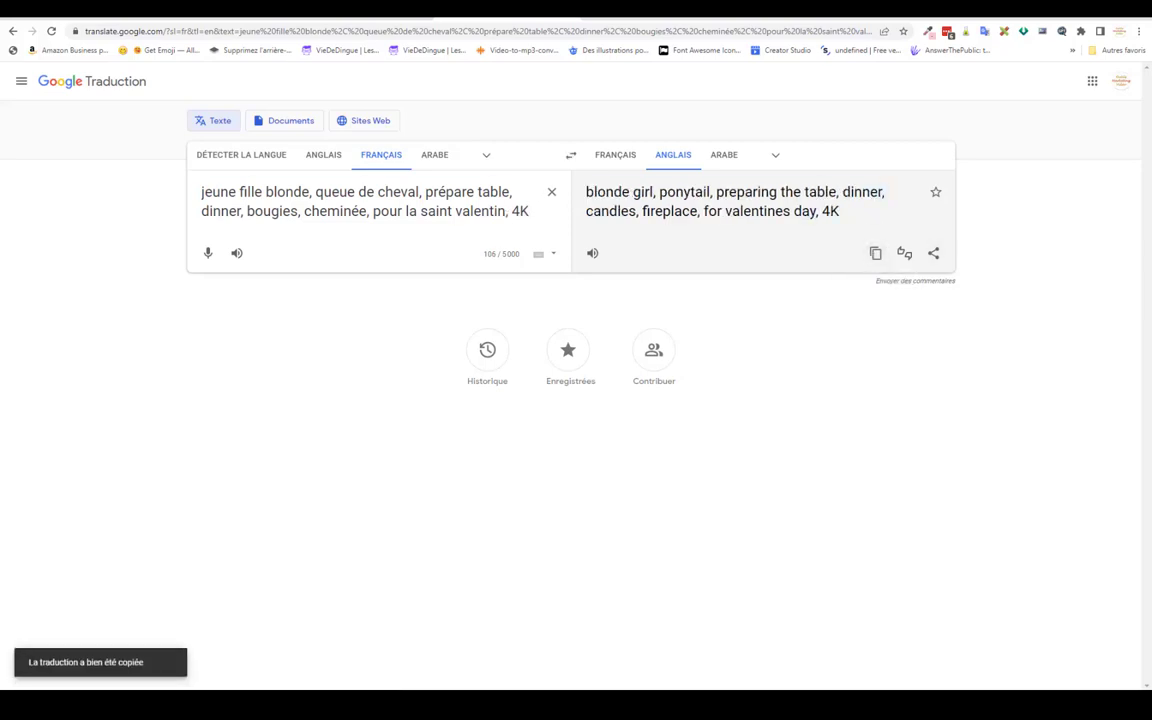
key(ctrl+Tab)
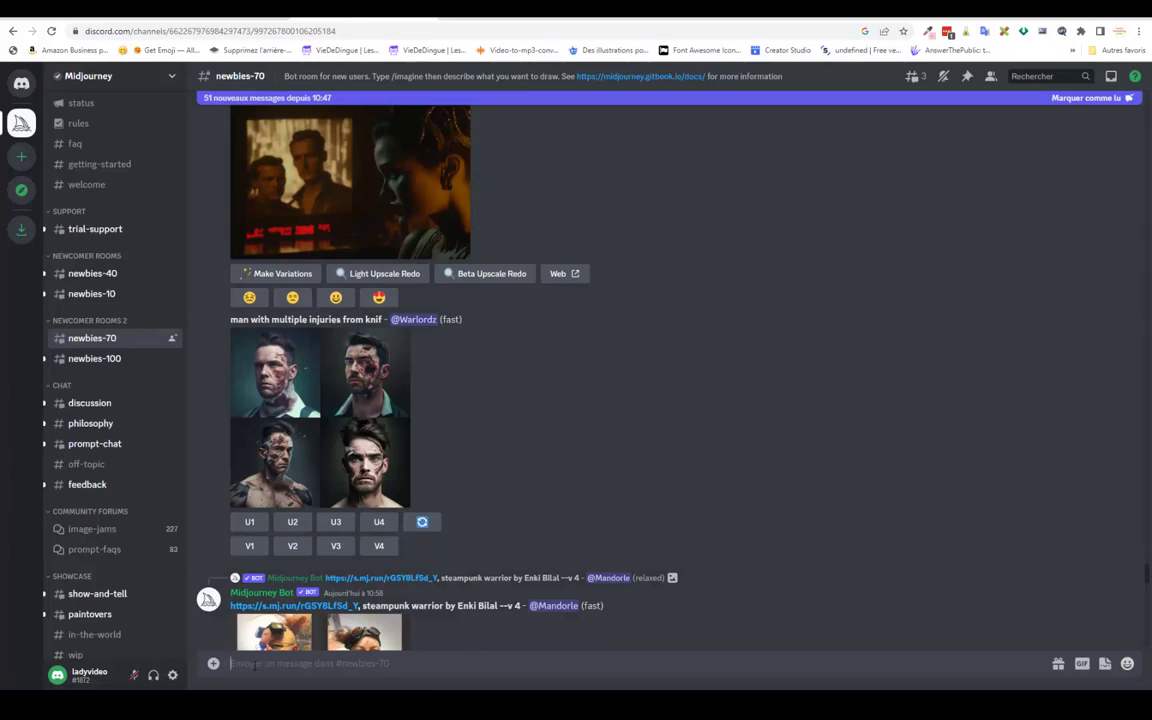
- Submit /imagine with 'blonde girl, ponytail, preparing the table, dinner, candles, fireplace, for valentine...'
text(/imagine)
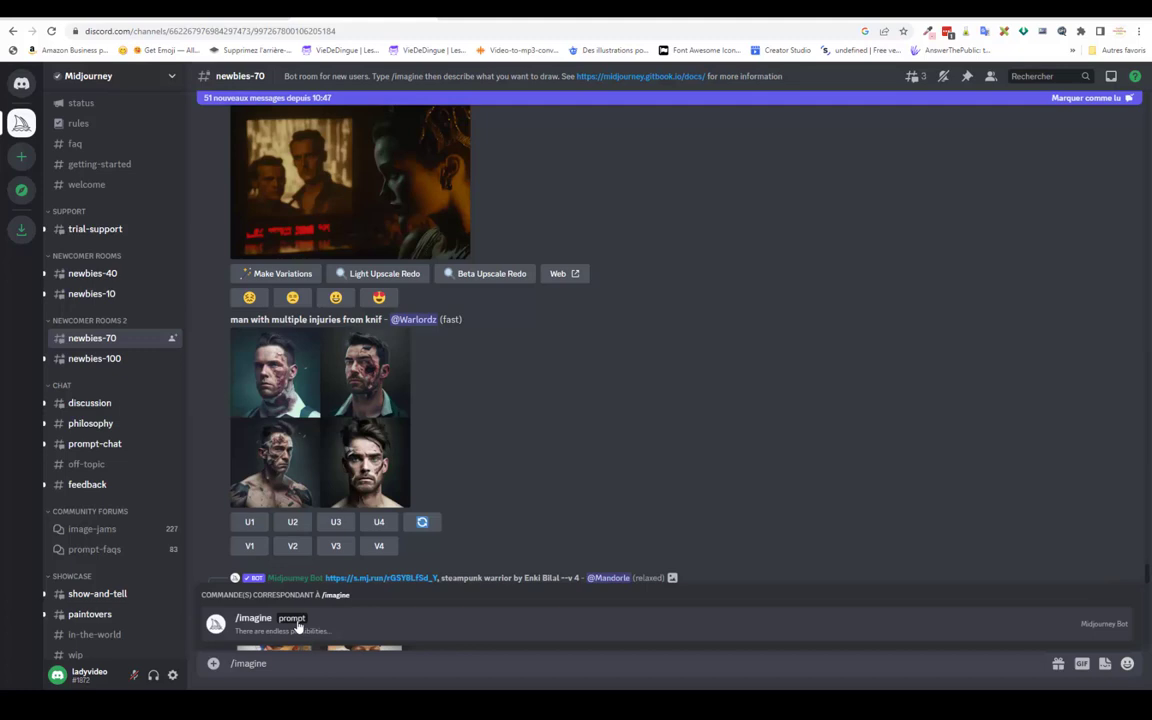
click(296, 625)
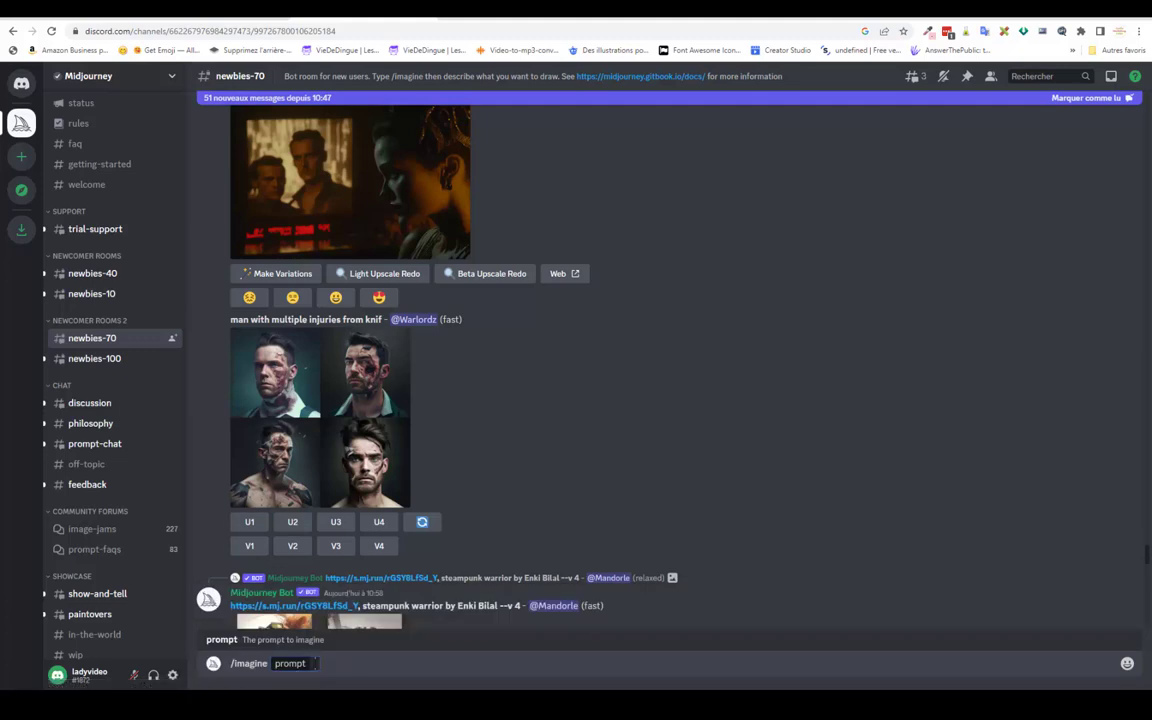
text(blonde girl, ponytail, preparing the table, dinner, candles, fireplace, for valentines day, 4K)
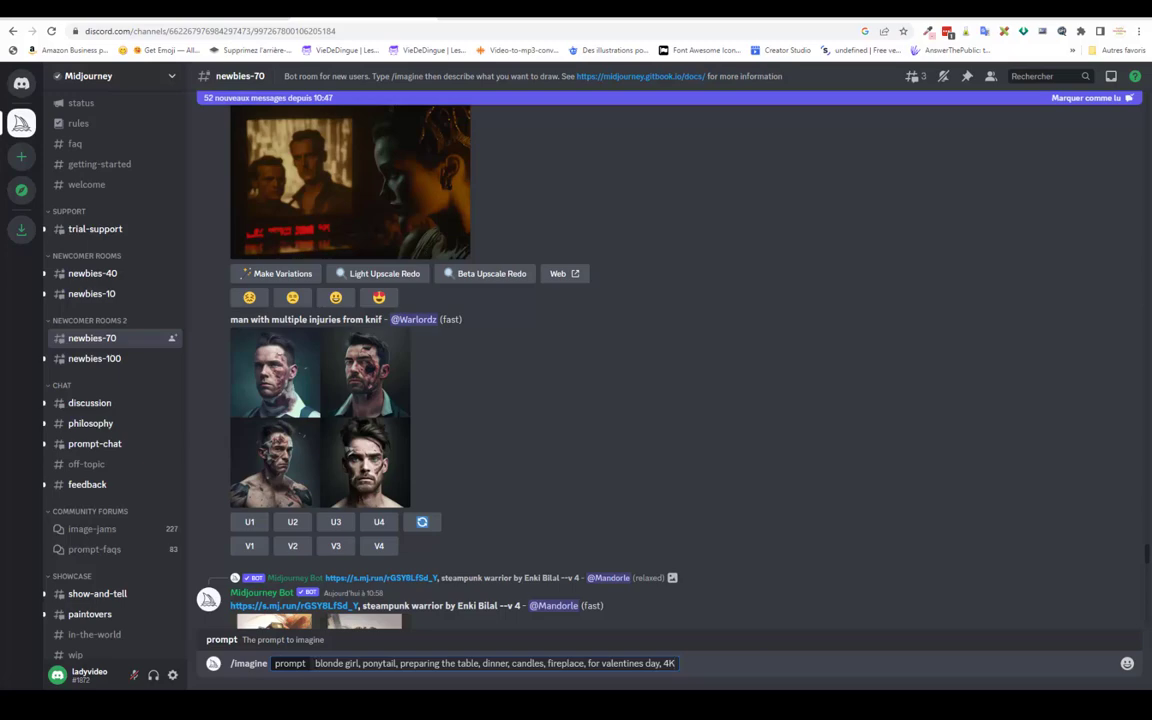
key(Return)
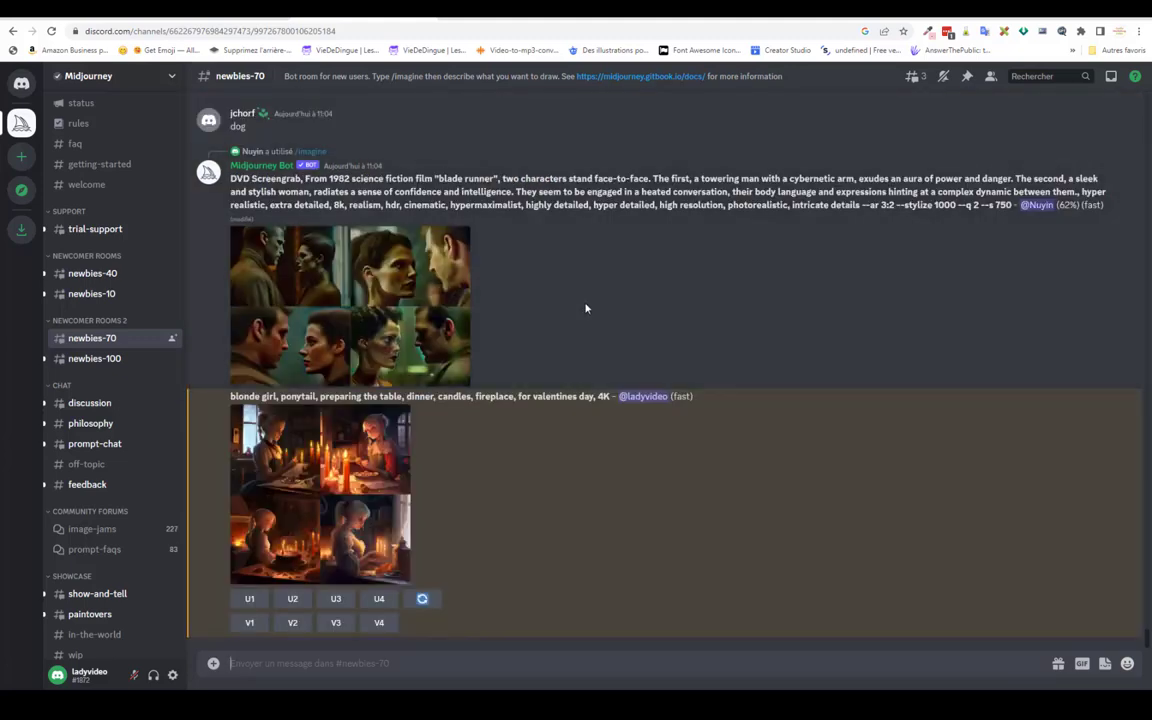
- Inspect the enlarged four-image grid, then upscale the fourth image with U4
click(305, 498)
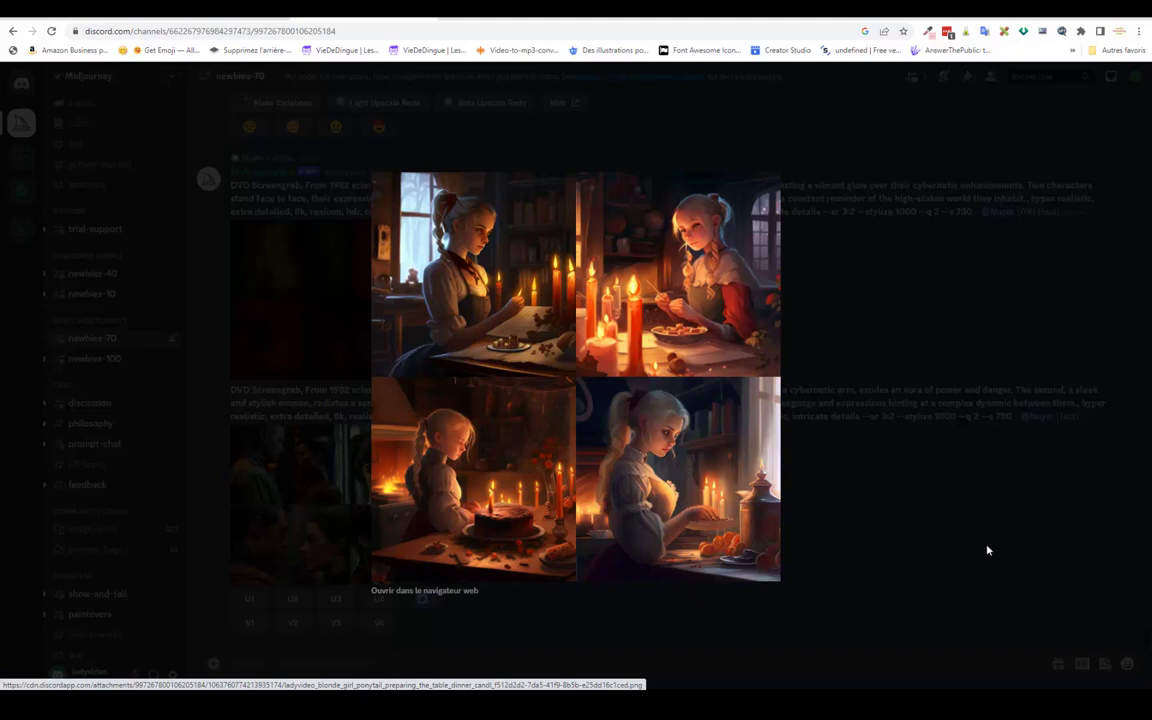
click(265, 539)
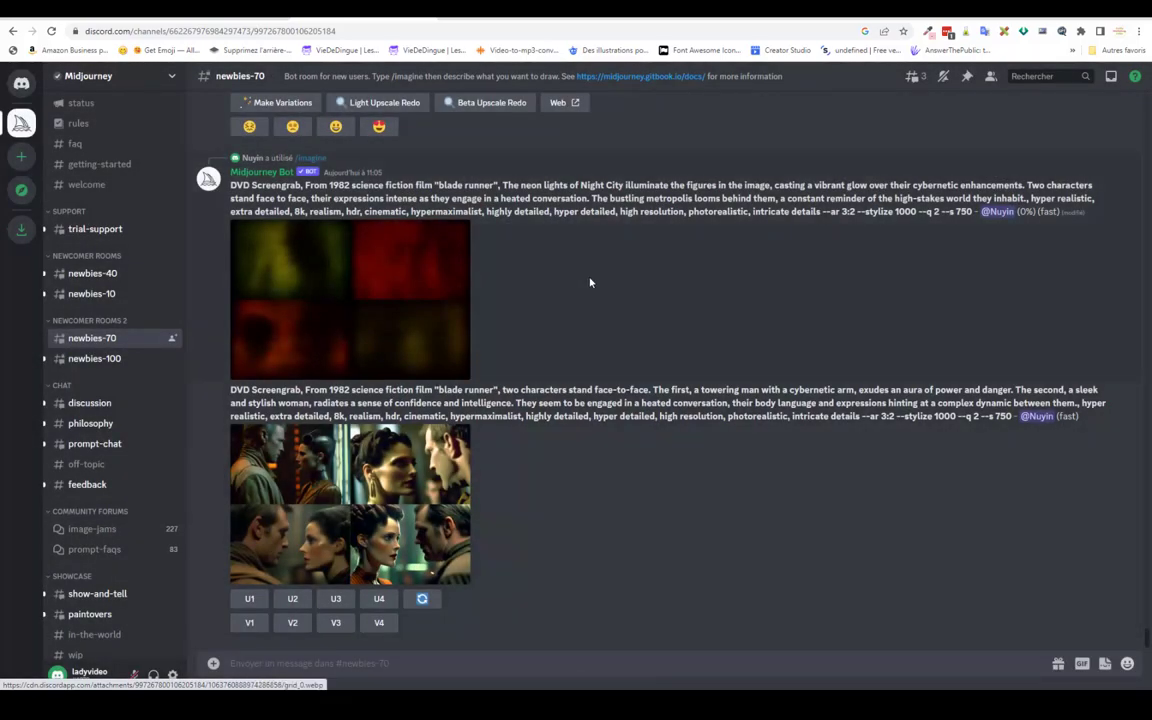
scroll(482, 285, up, 10)
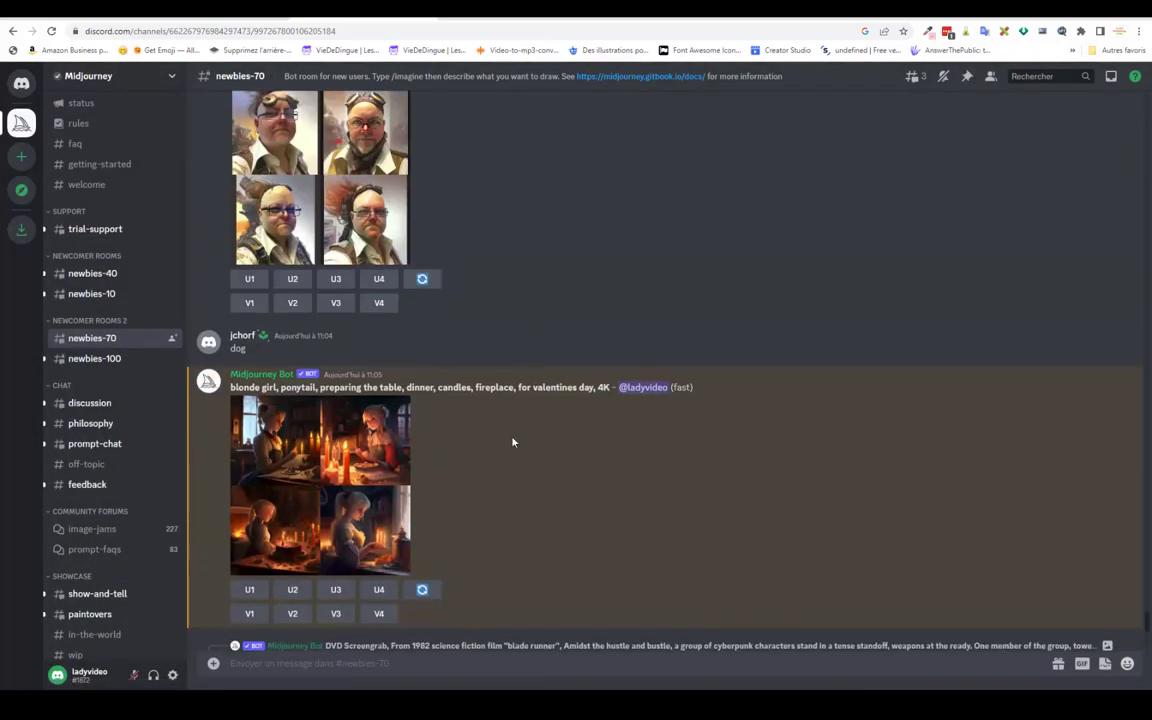
scroll(494, 440, down, 3)
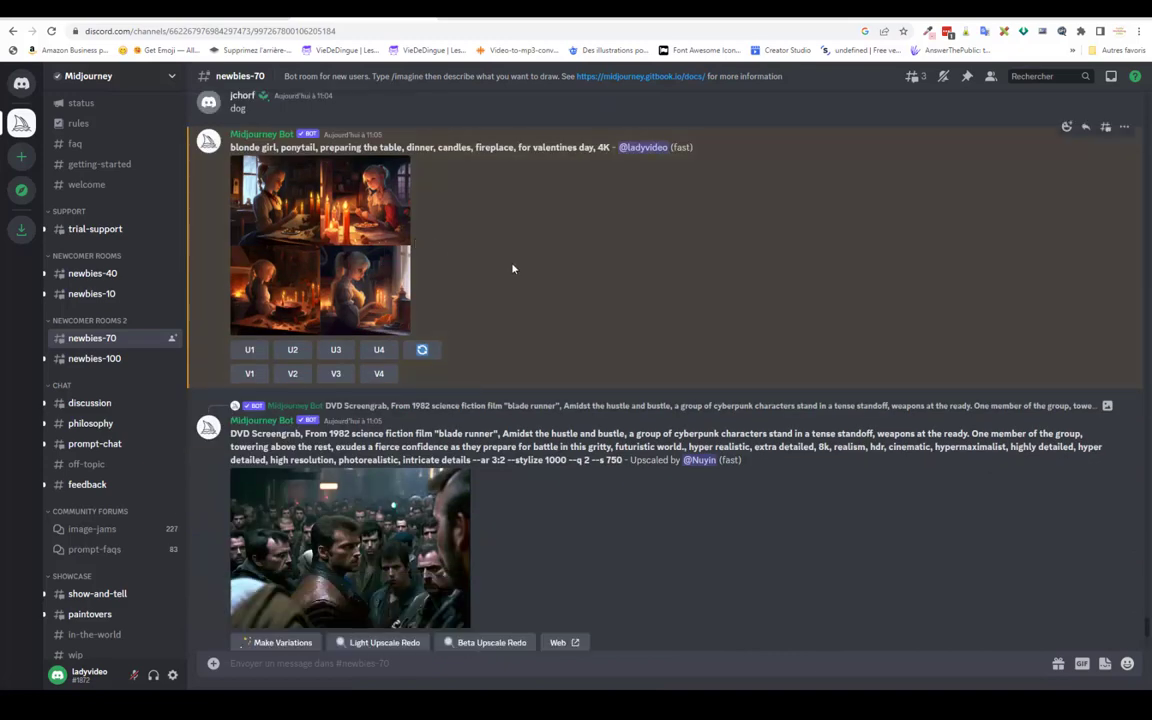
click(379, 350)
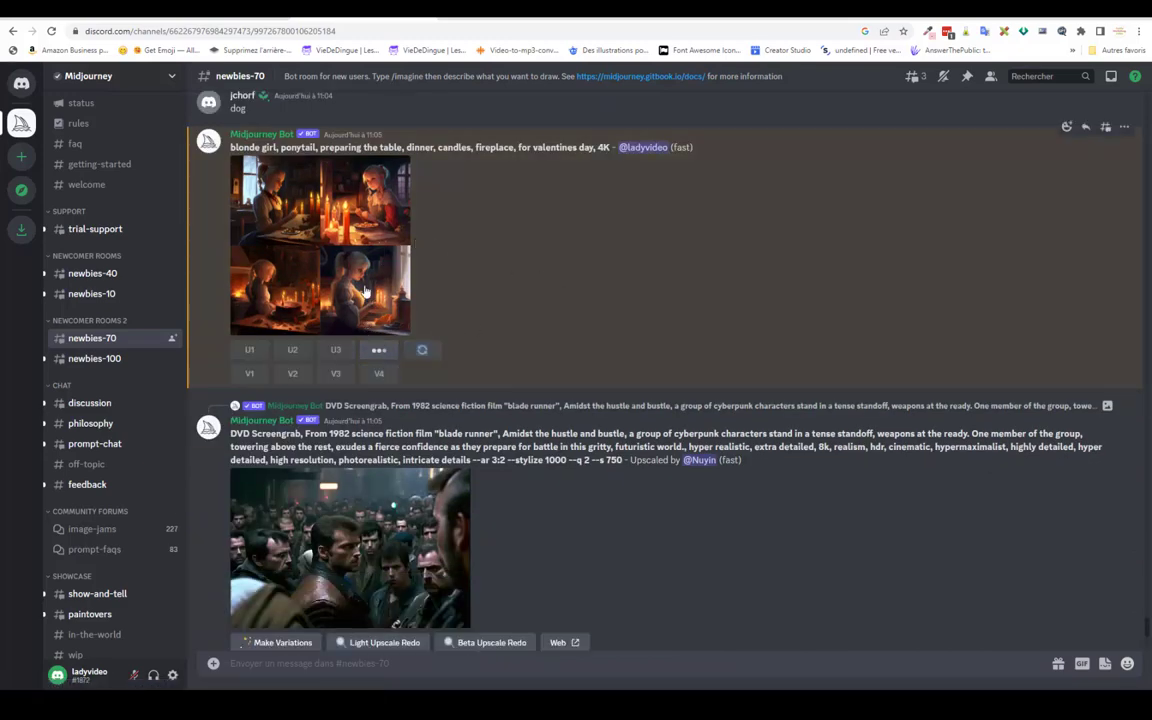
- Request variations of the fourth image with V4 and inspect the enlarged variations grid
click(378, 376)
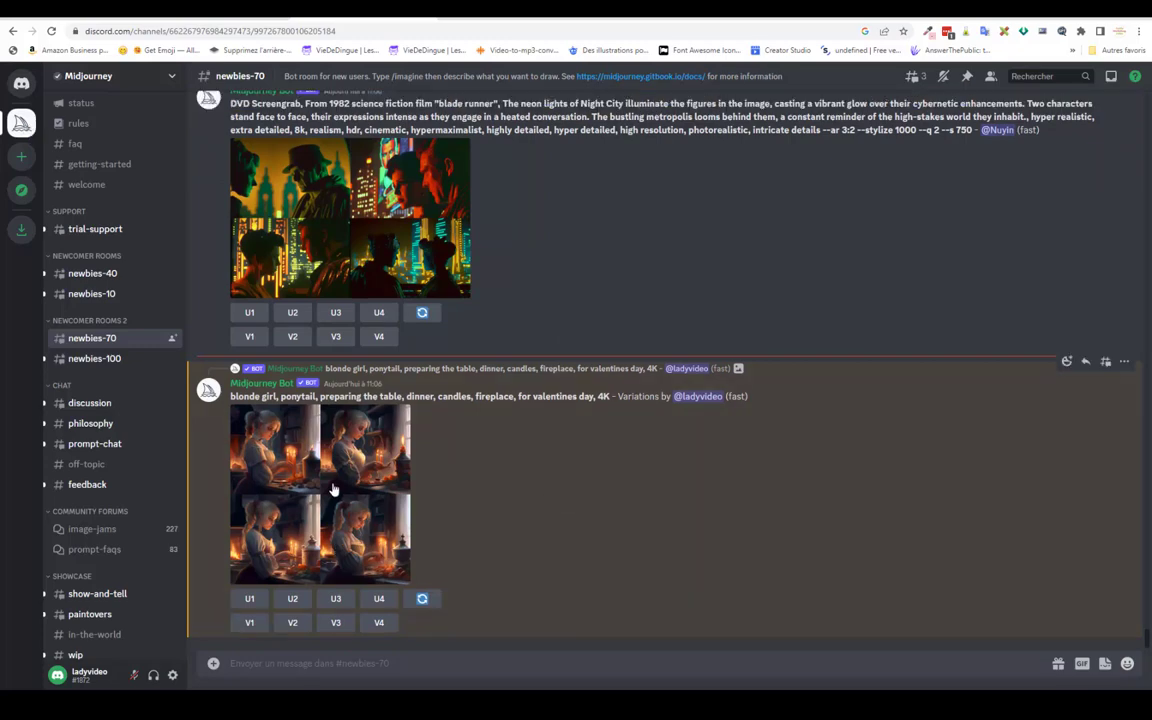
click(297, 437)
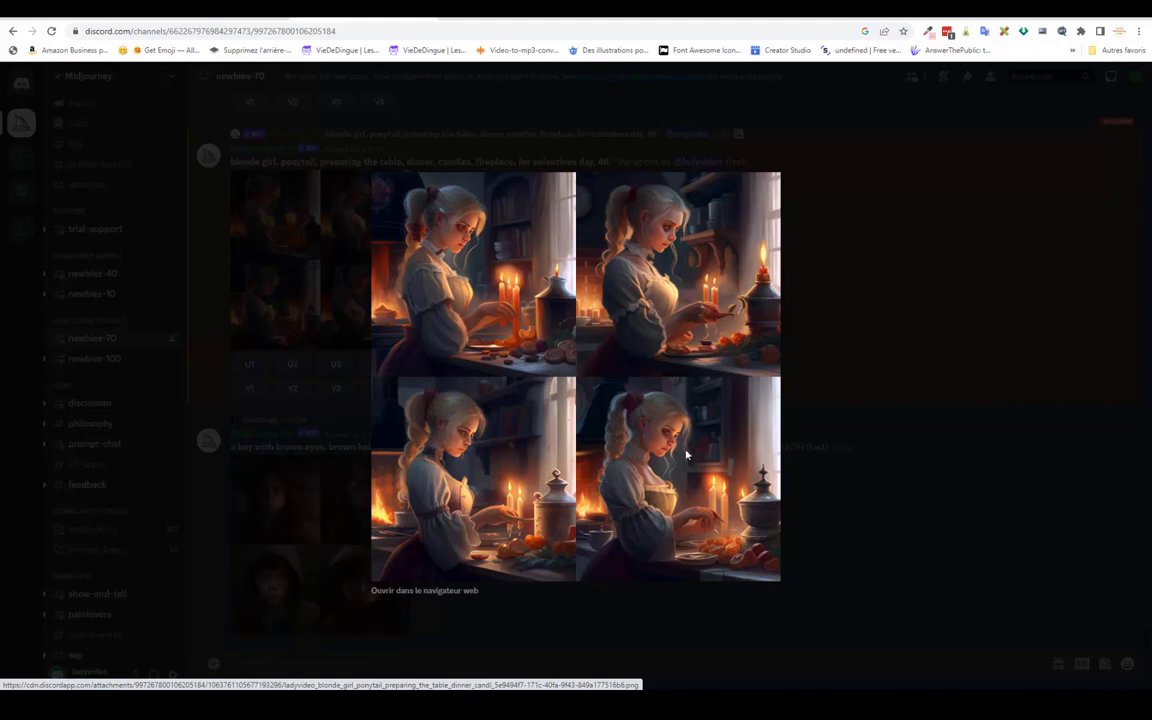
click(296, 430)
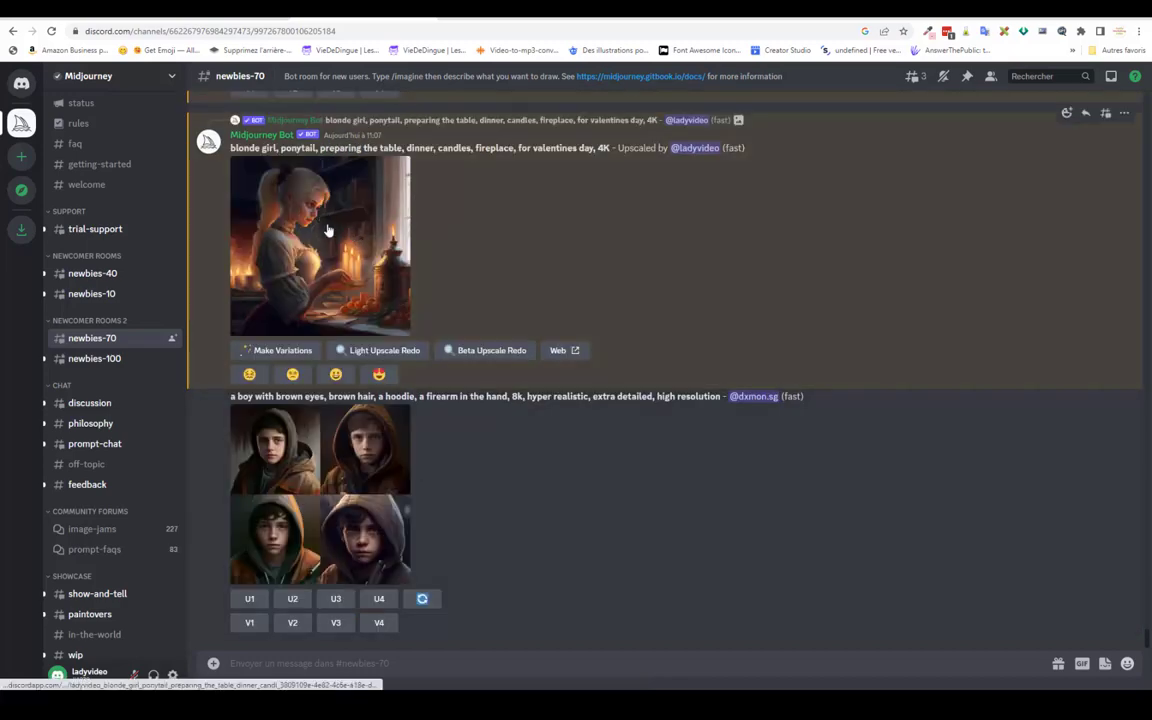
- Make variations of the upscaled blonde-girl image and inspect the new four-image grid enlarged
click(328, 231)
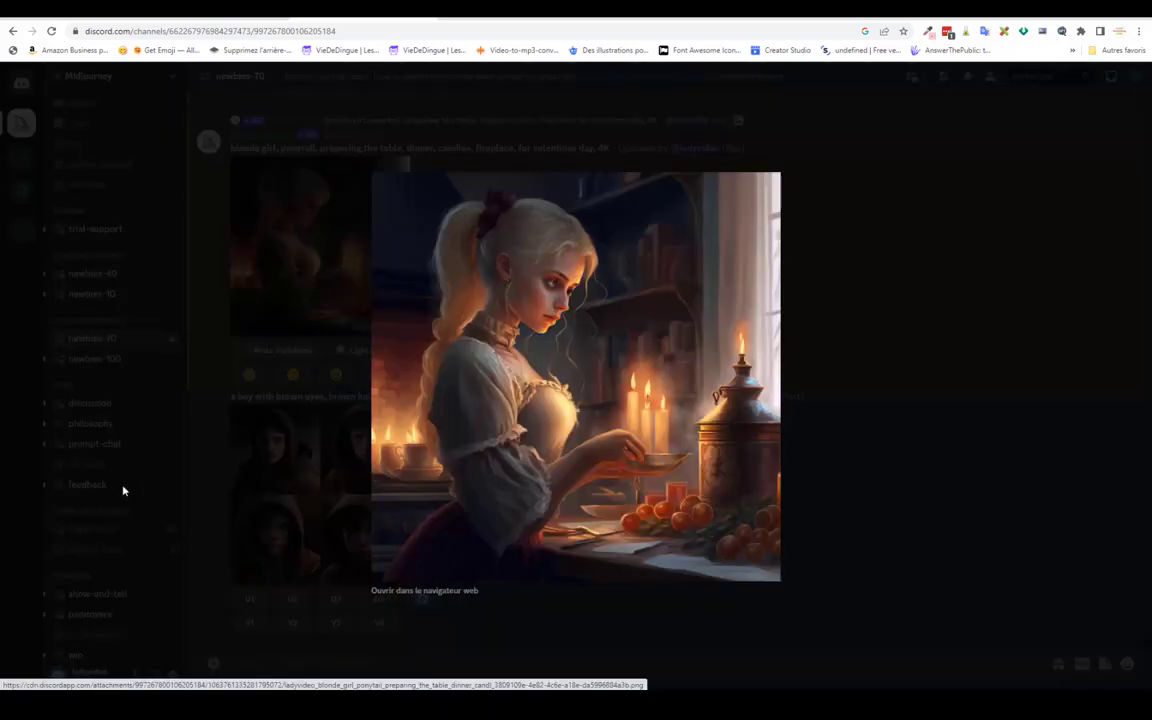
click(162, 470)
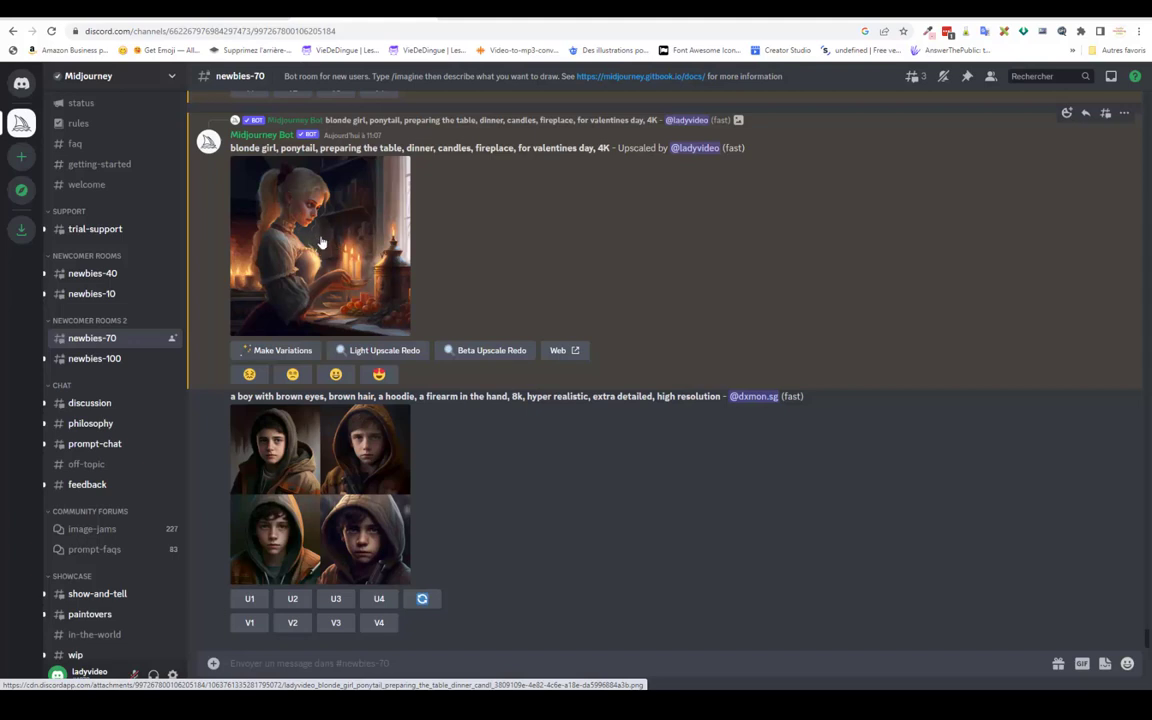
click(276, 350)
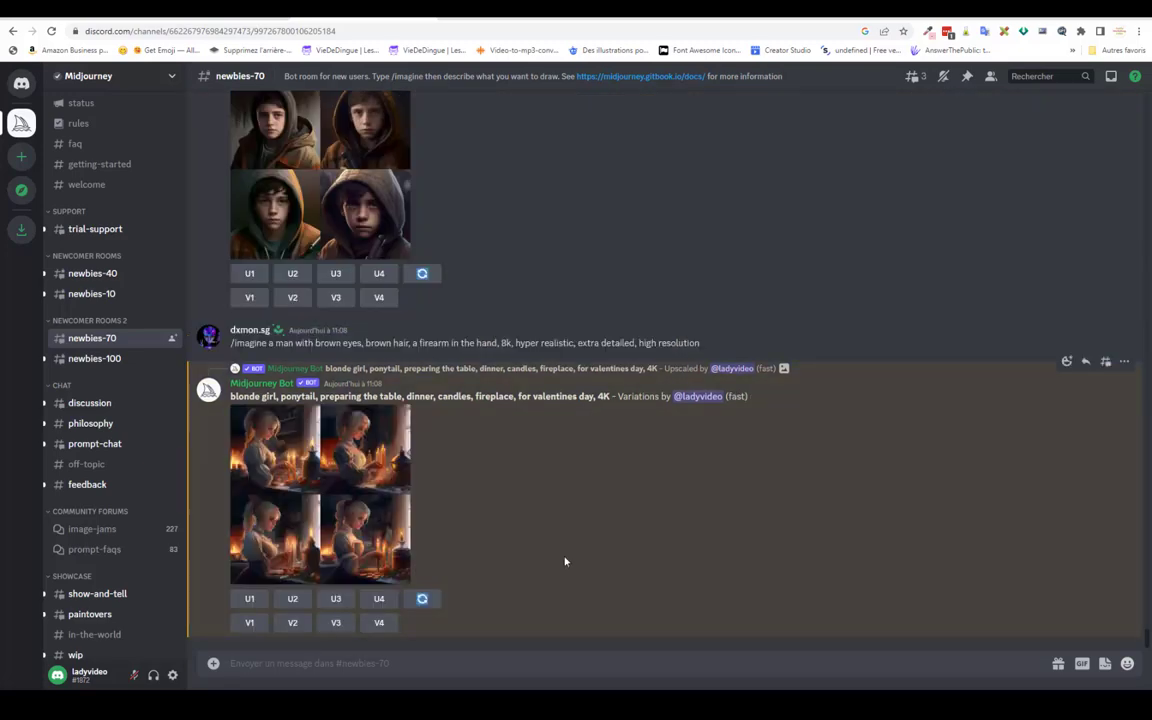
click(347, 478)
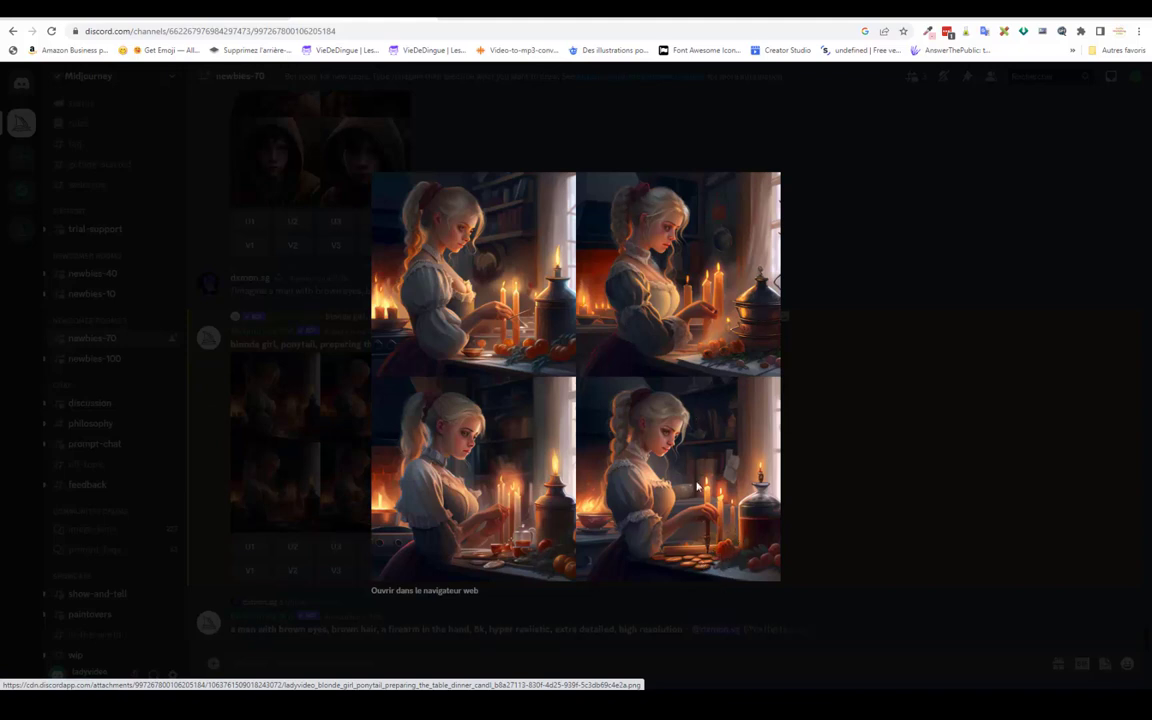
click(242, 532)
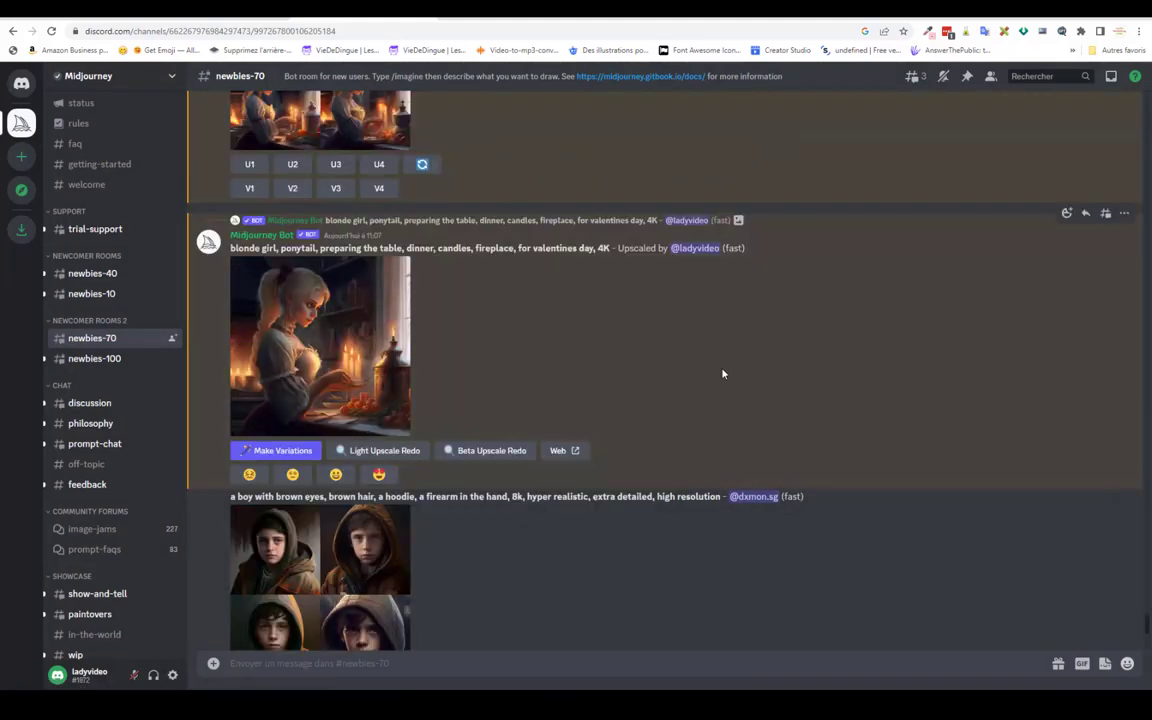
- Open the upscaled image full-size in Chrome and save it to Téléchargements
click(331, 343)
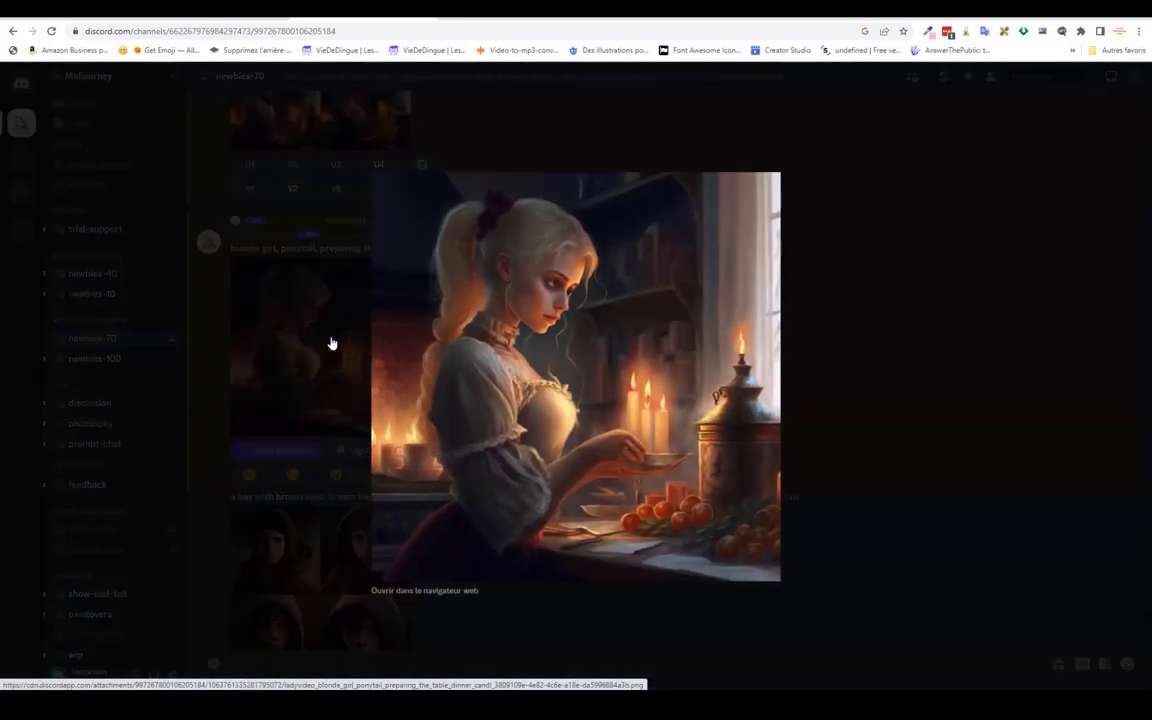
click(364, 581)
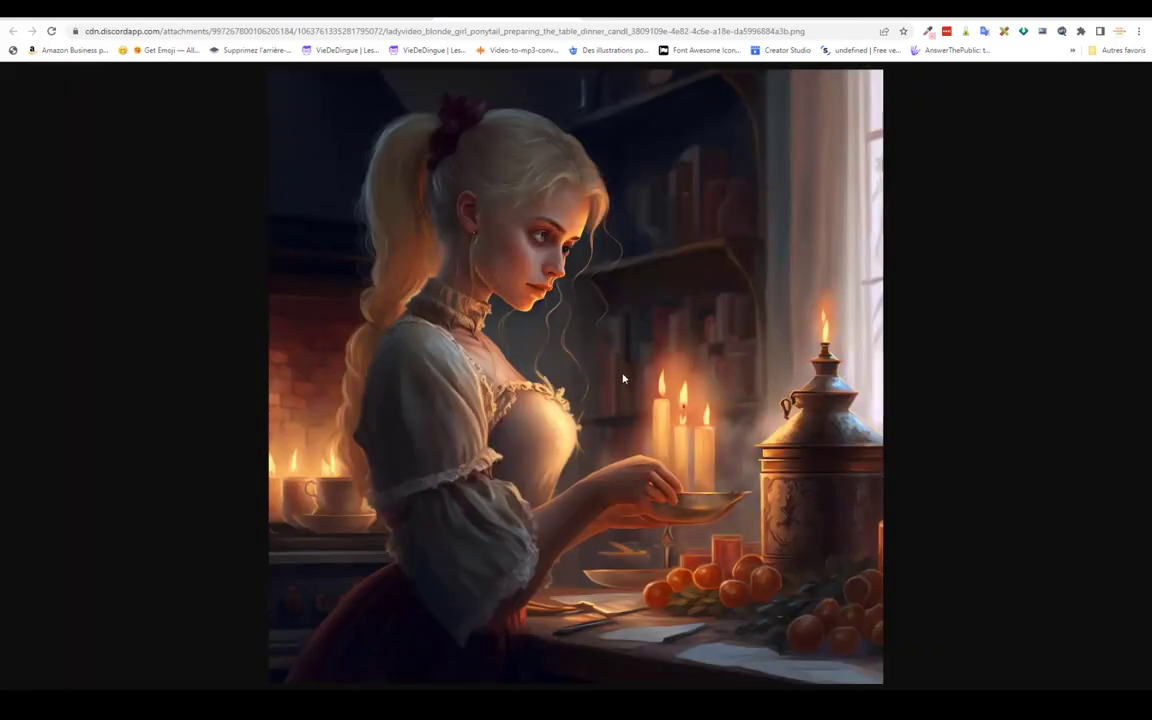
right_click(623, 378)
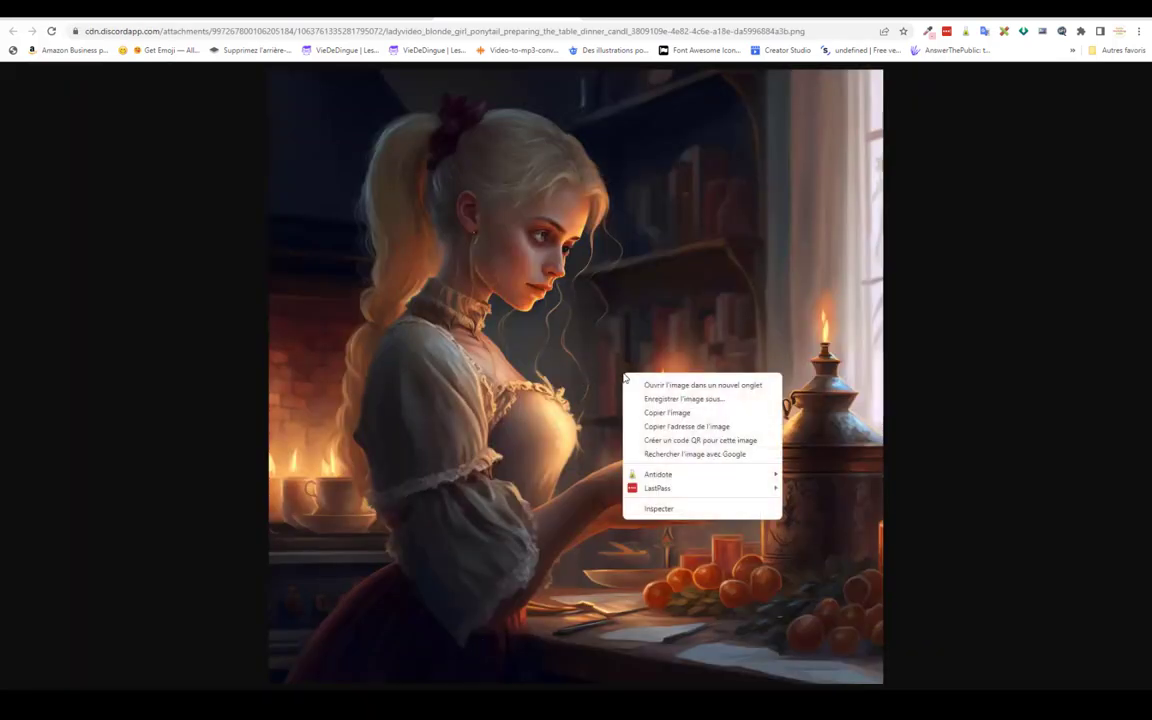
click(675, 400)
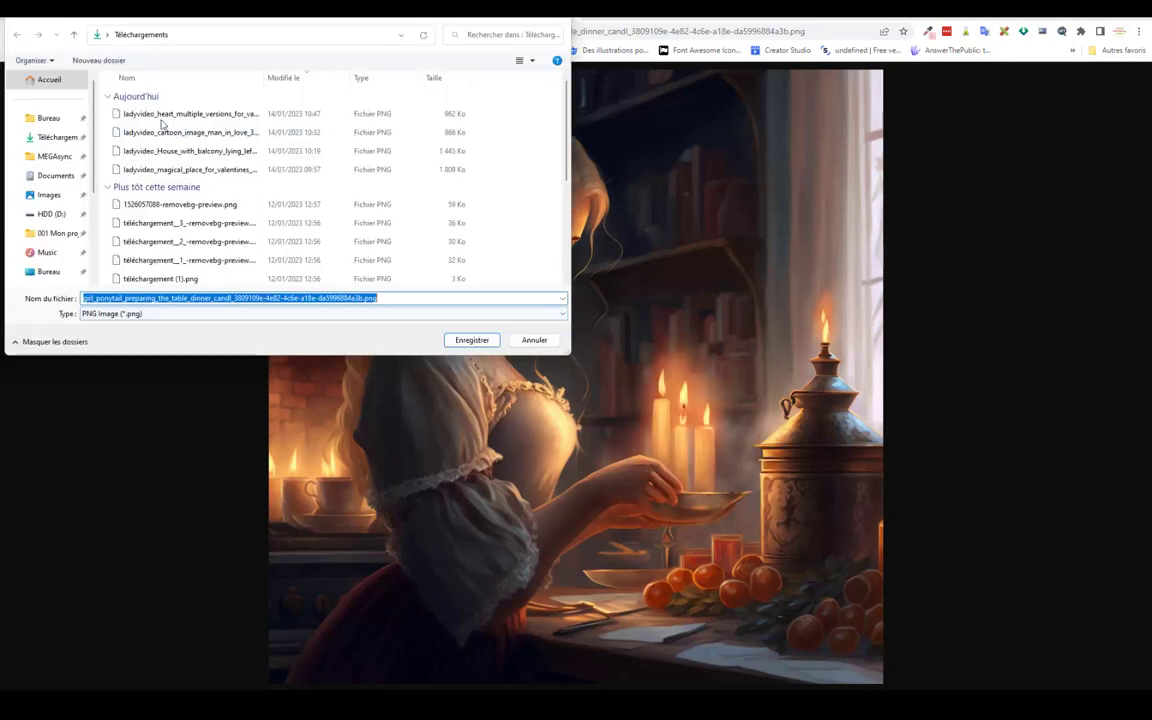
click(479, 344)
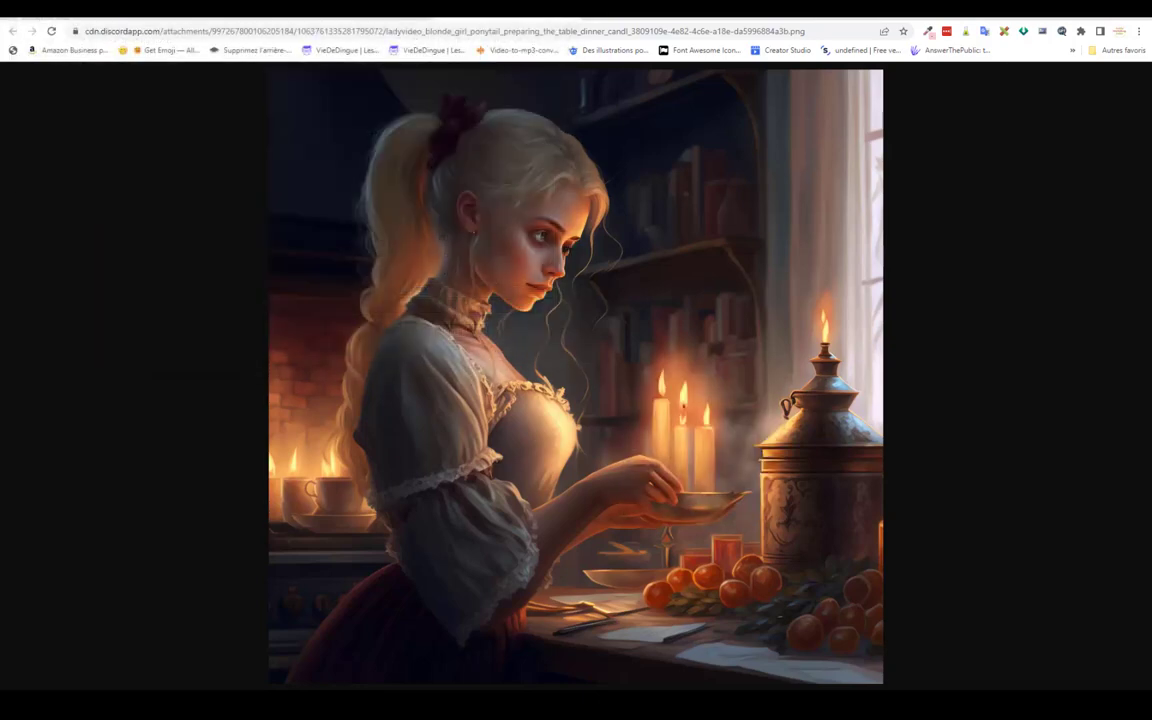
- Add a new blank fourth slide to the Présentation1 deck
mouse_move(375, 705)
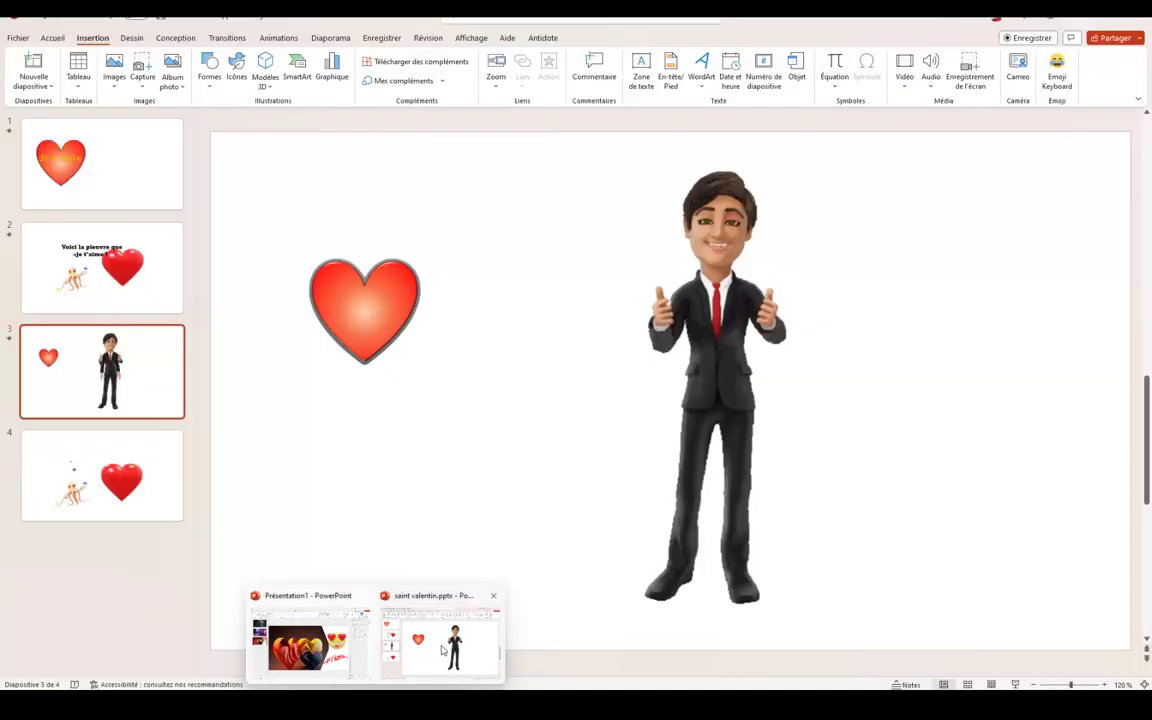
click(305, 645)
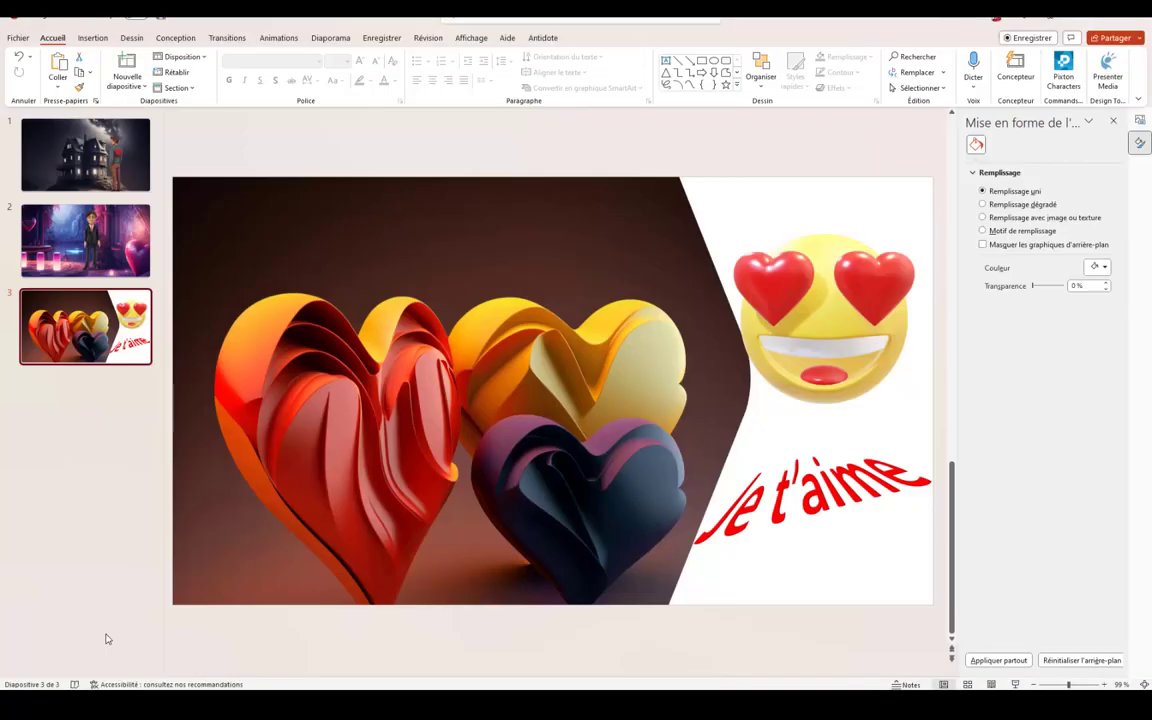
click(127, 82)
click(125, 240)
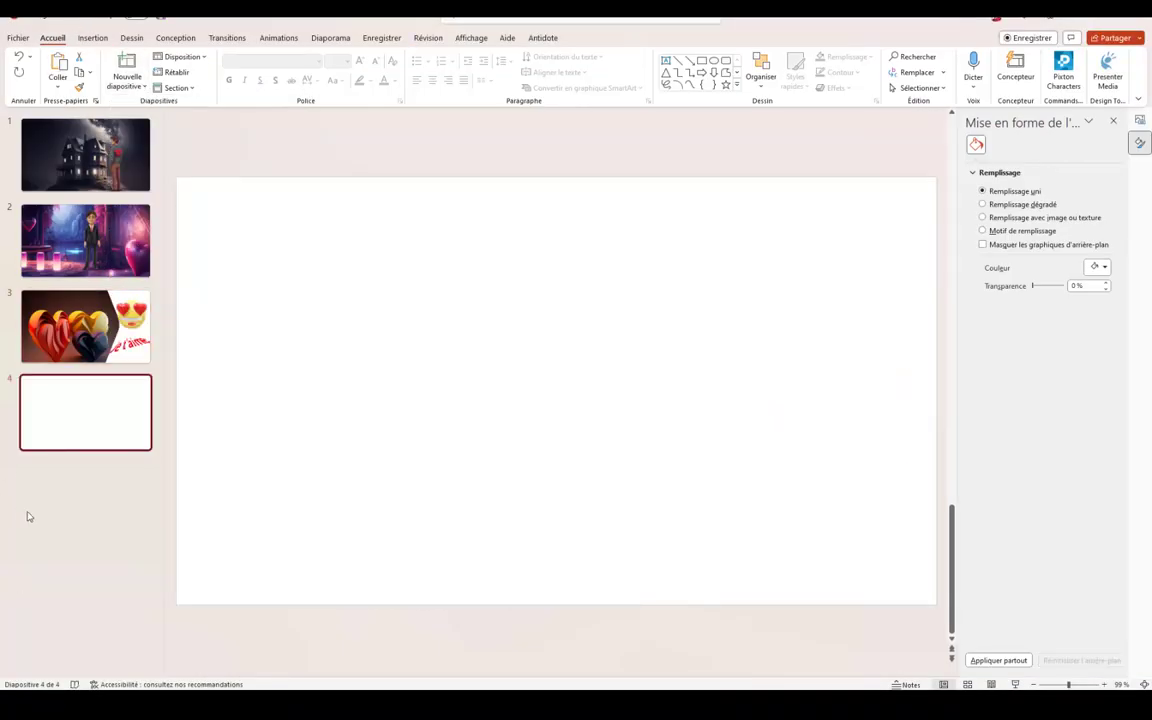
- Insert the downloaded blonde-girl PNG from this device onto slide 4
click(90, 38)
click(113, 78)
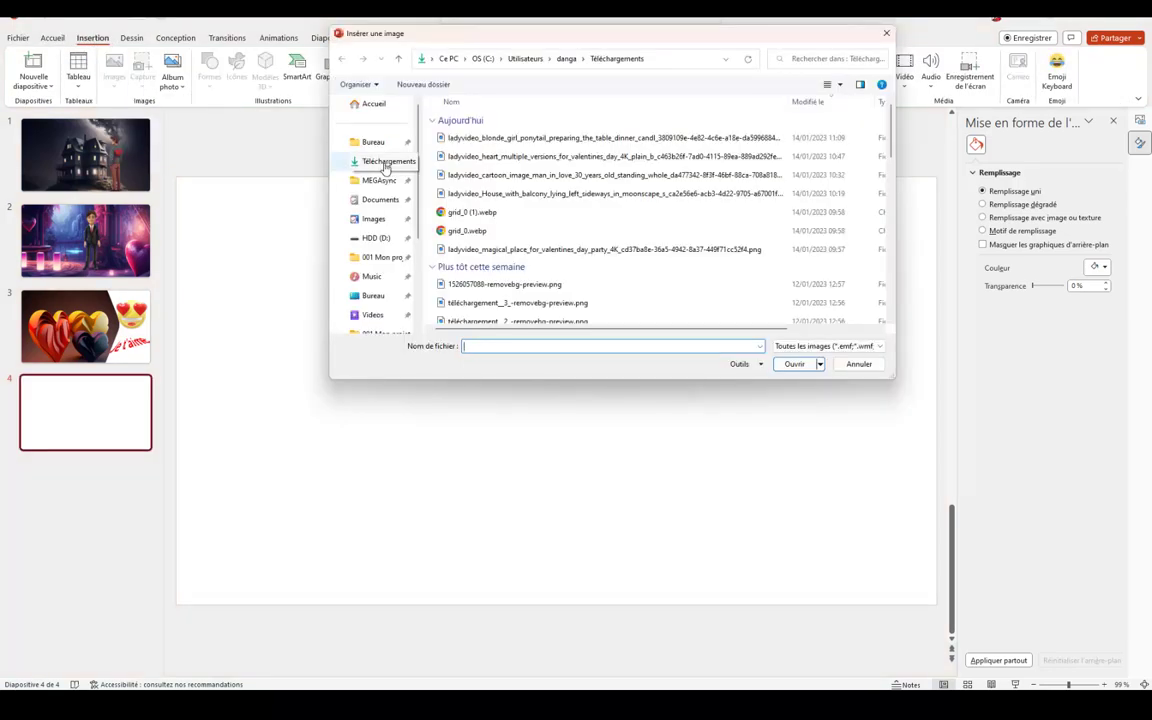
click(527, 139)
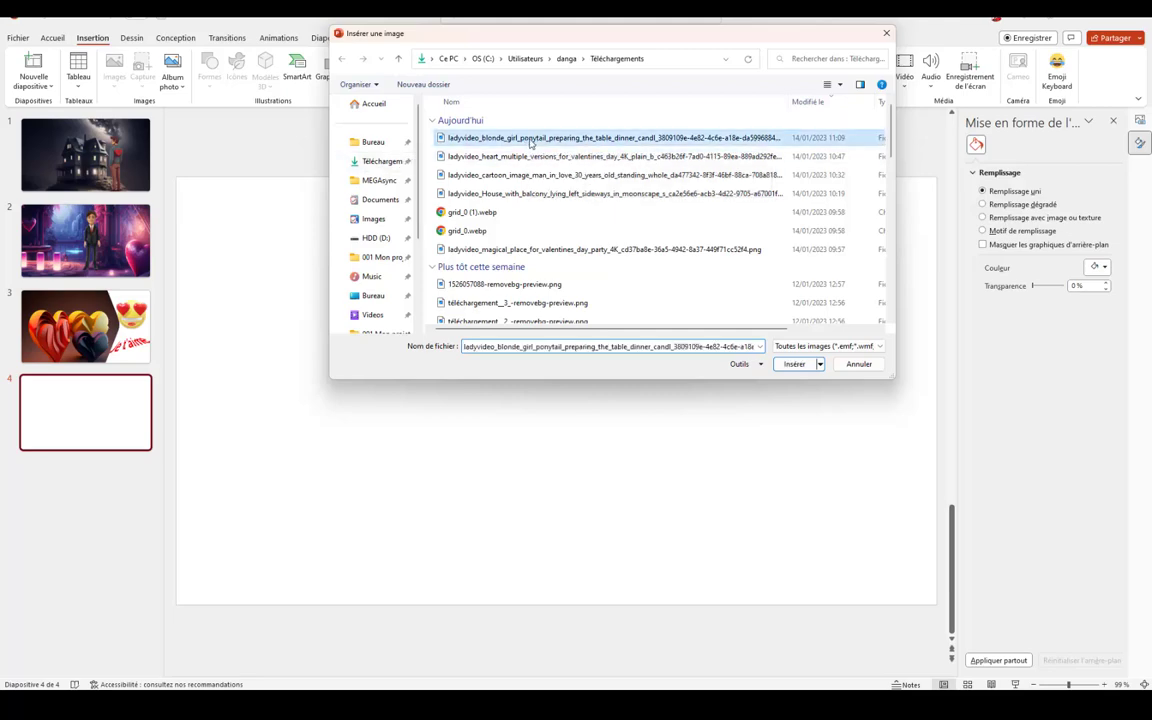
click(794, 364)
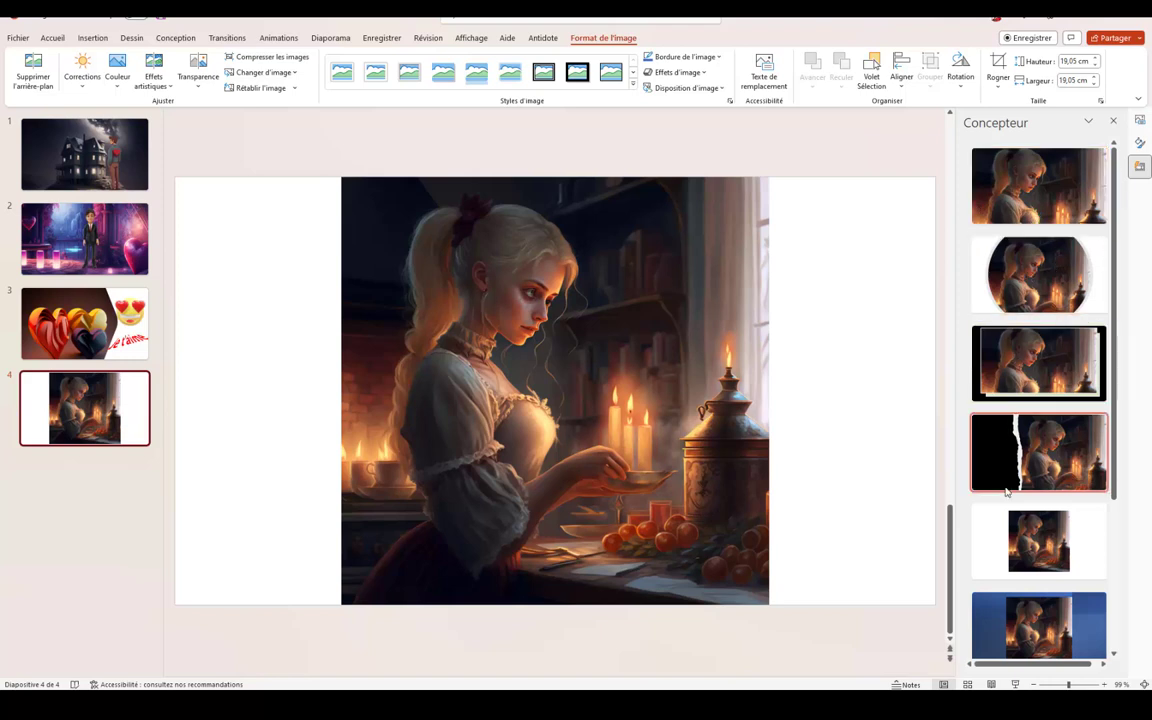
scroll(1013, 515, down, 1)
- Drag the blonde-girl picture flush against slide 4's left edge and close the Concepteur pane
scroll(1013, 522, down, 3)
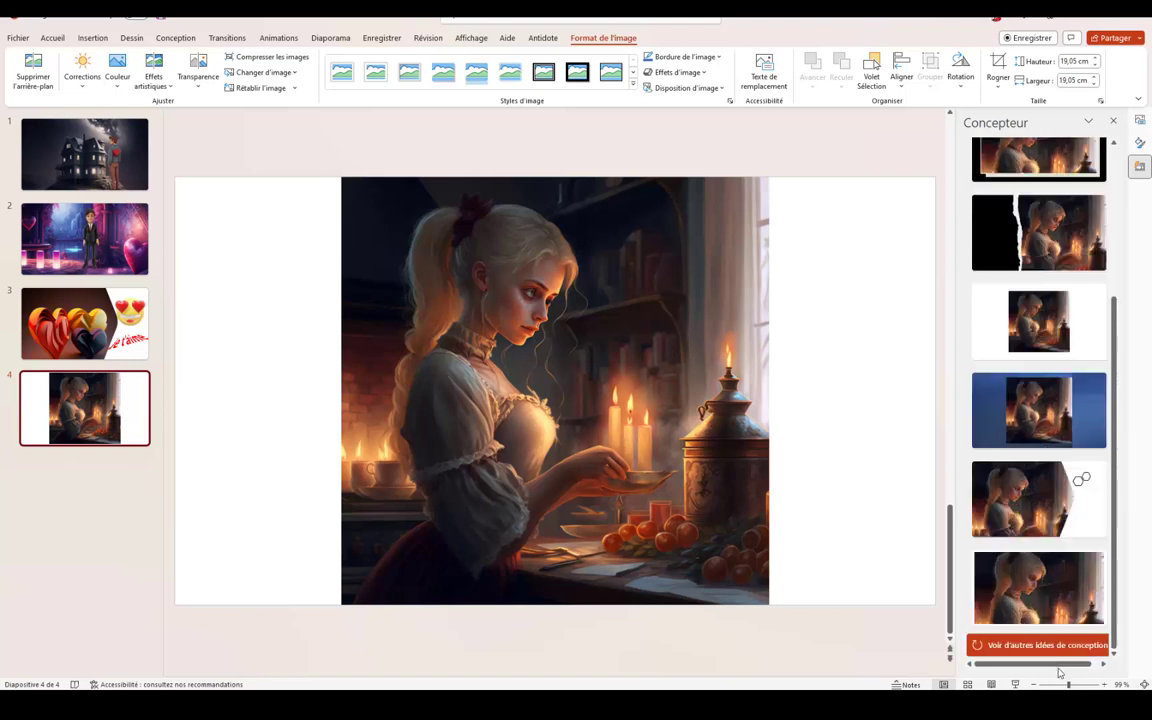
click(1054, 648)
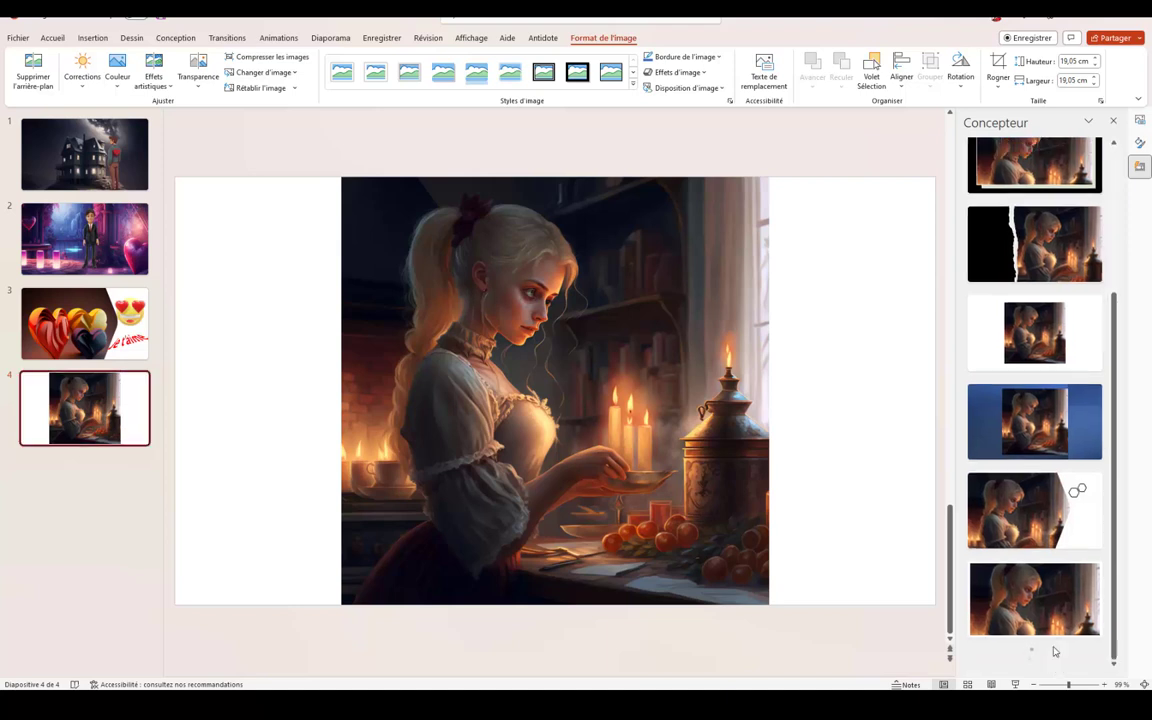
drag(608, 390, 440, 391)
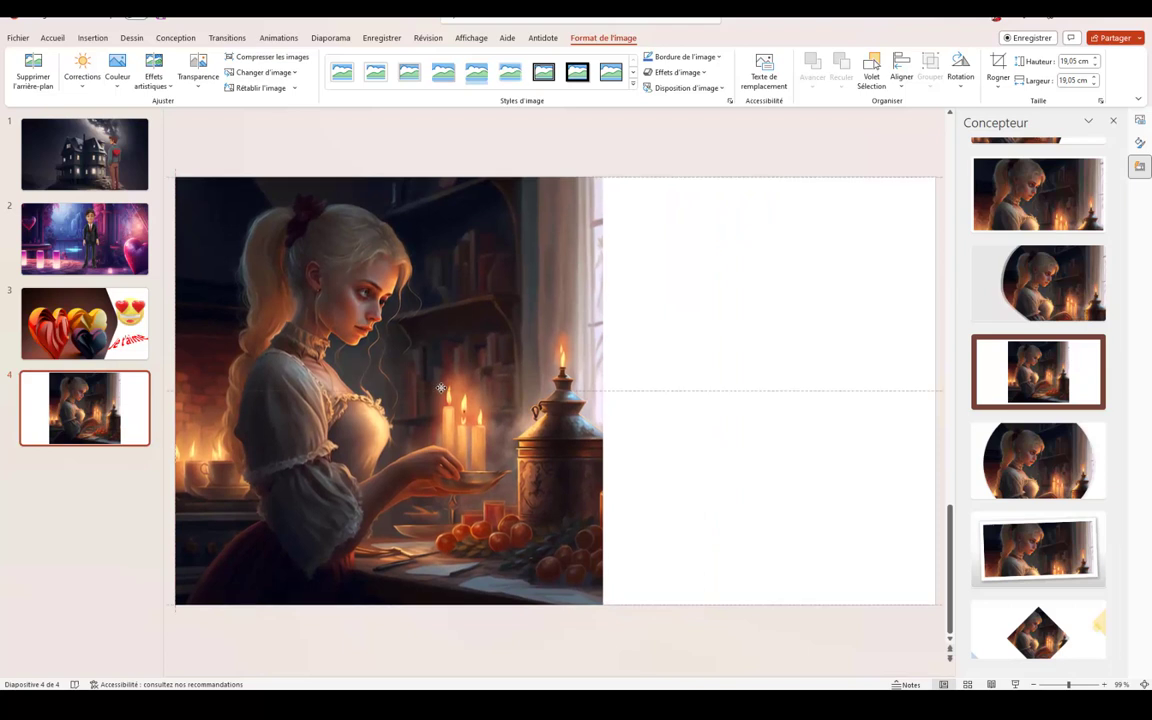
click(1038, 195)
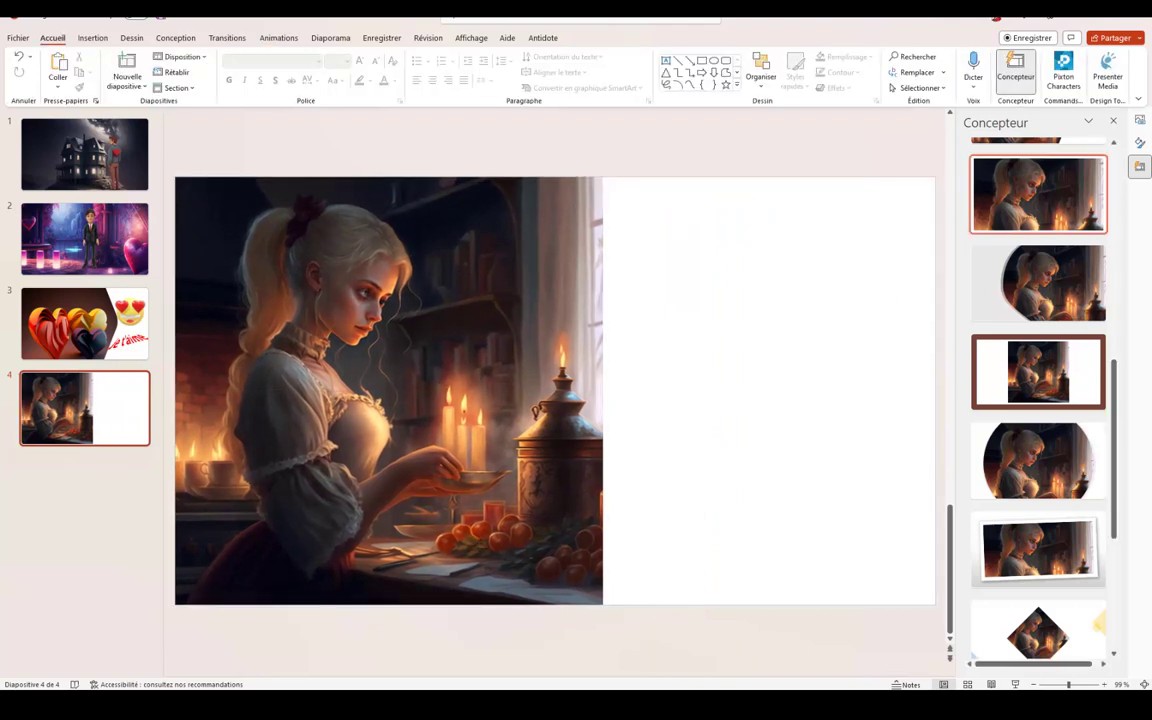
click(1113, 121)
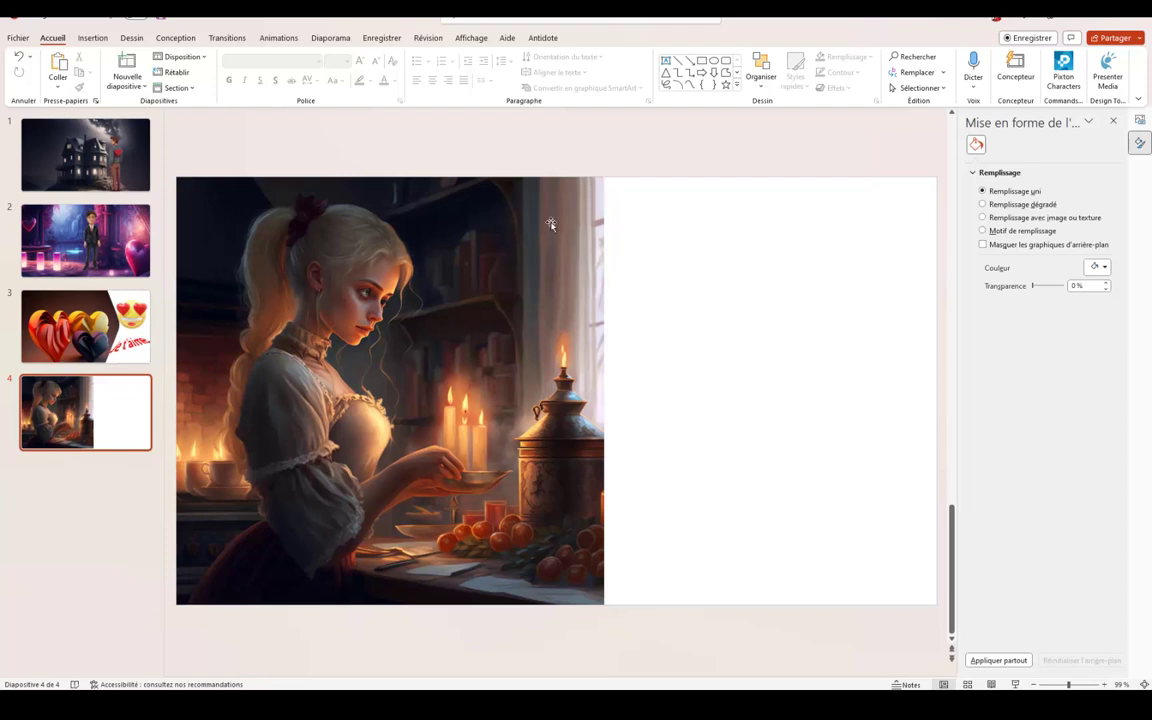
click(498, 195)
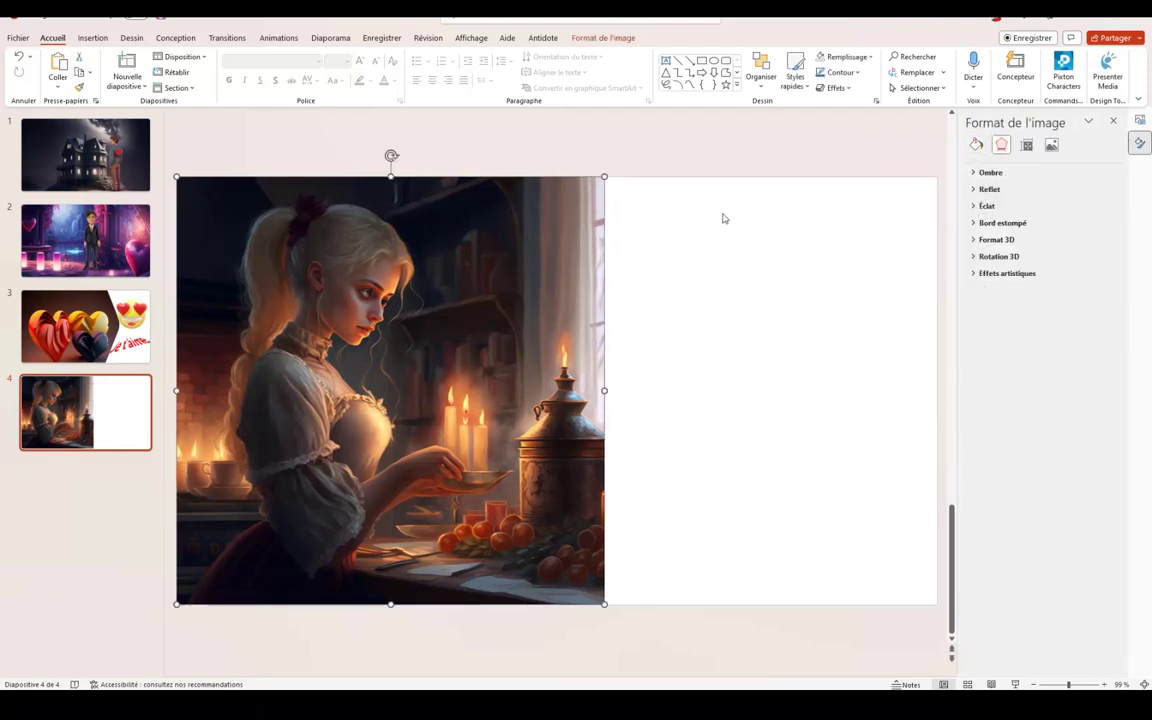
- Search ready-made 3D models for 'coeur' and insert the floating red hearts model
click(268, 88)
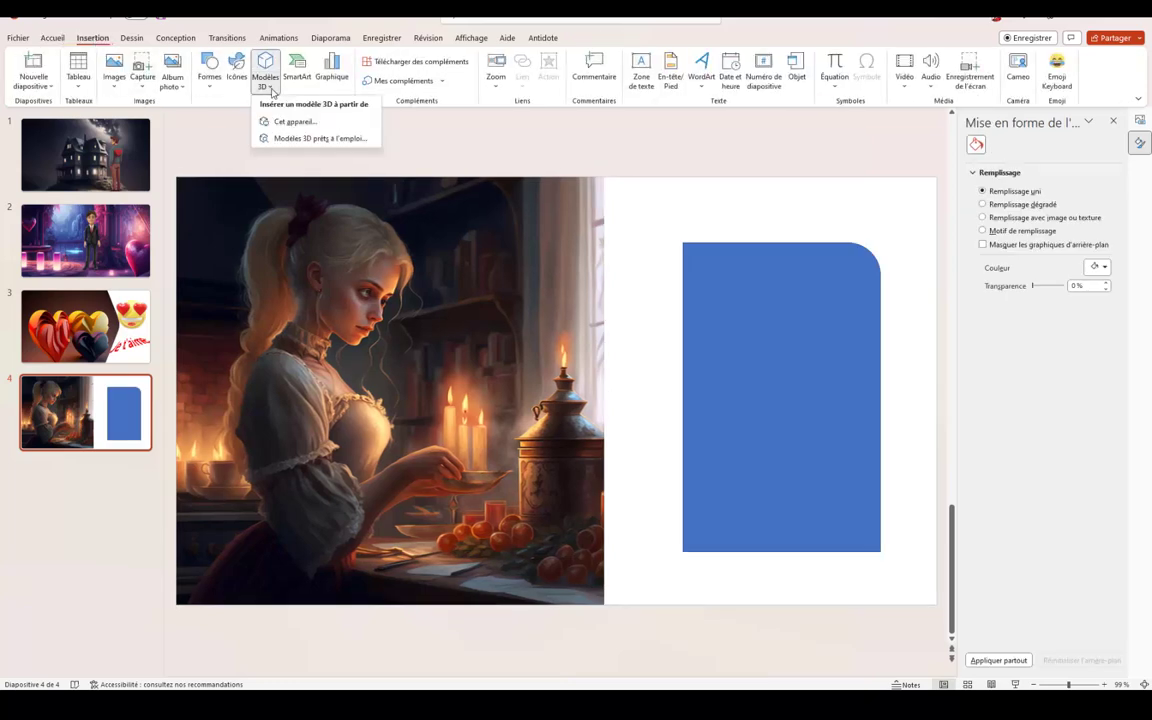
click(313, 139)
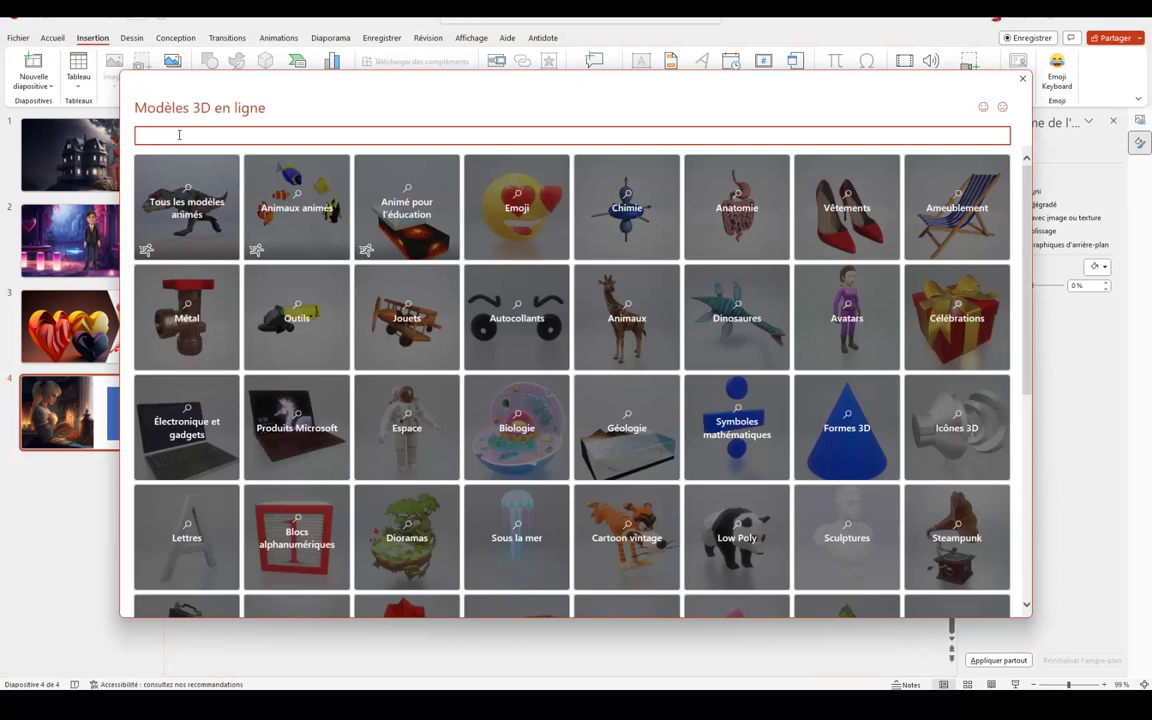
text(coeur)
key(Return)
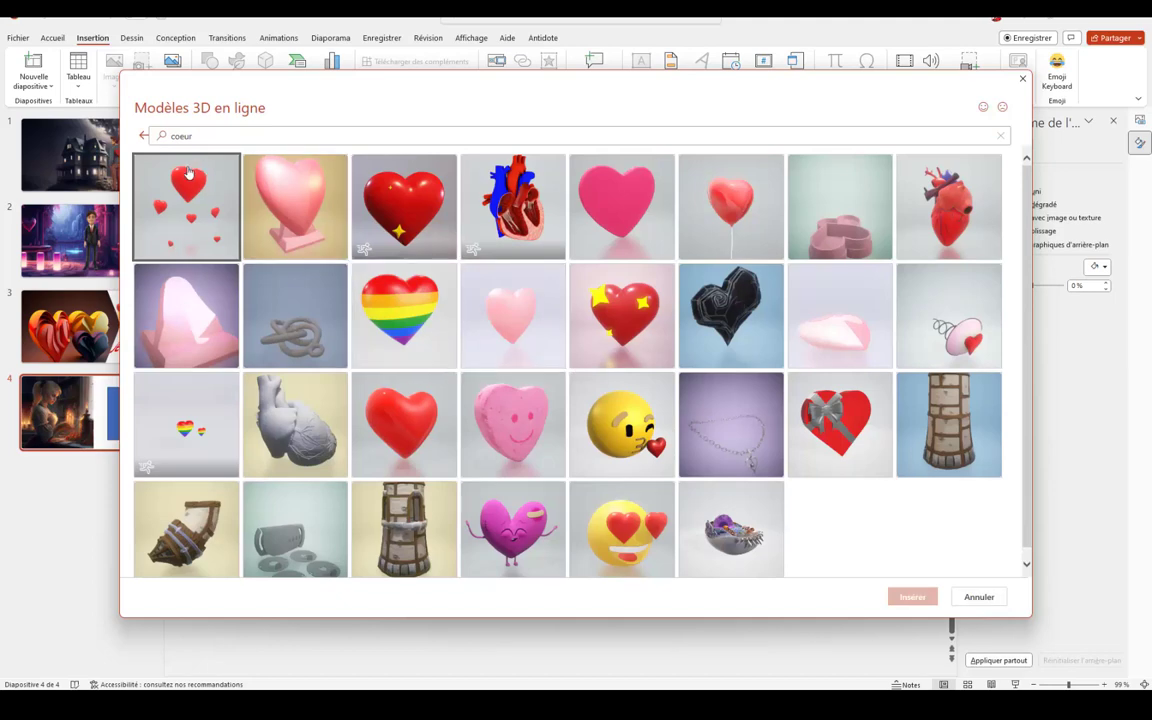
click(171, 157)
click(906, 597)
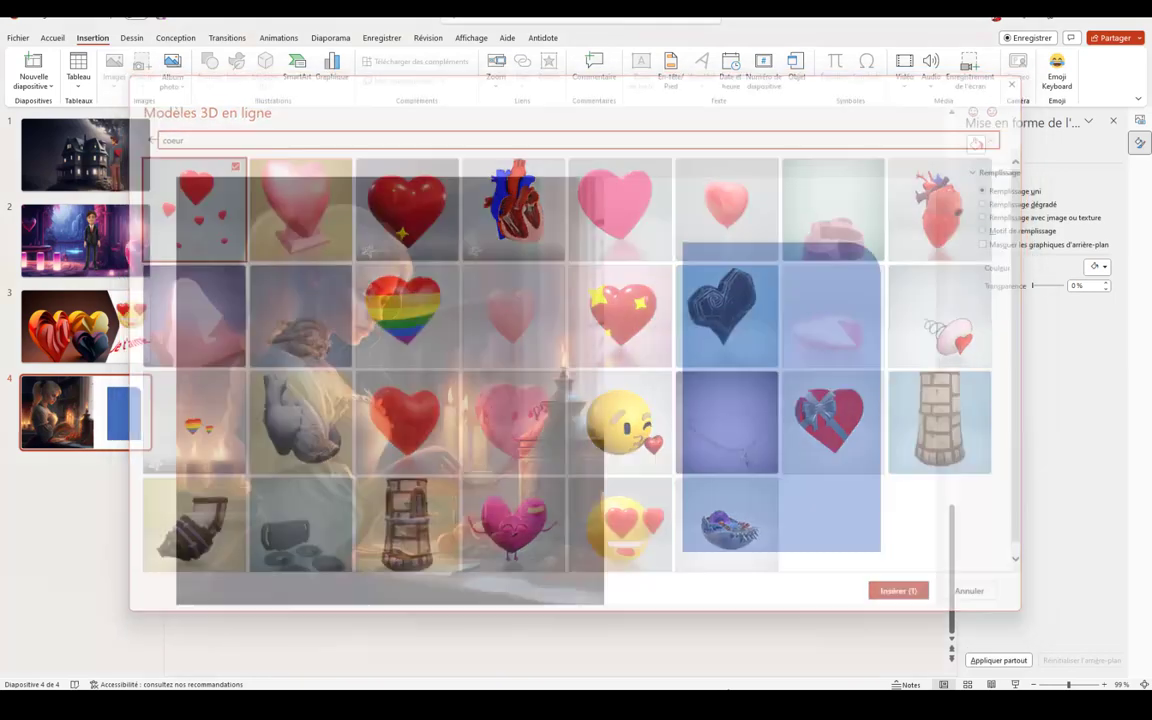
- Delete the blue rounded rectangle and drag the 3D hearts model onto the white right half
click(817, 412)
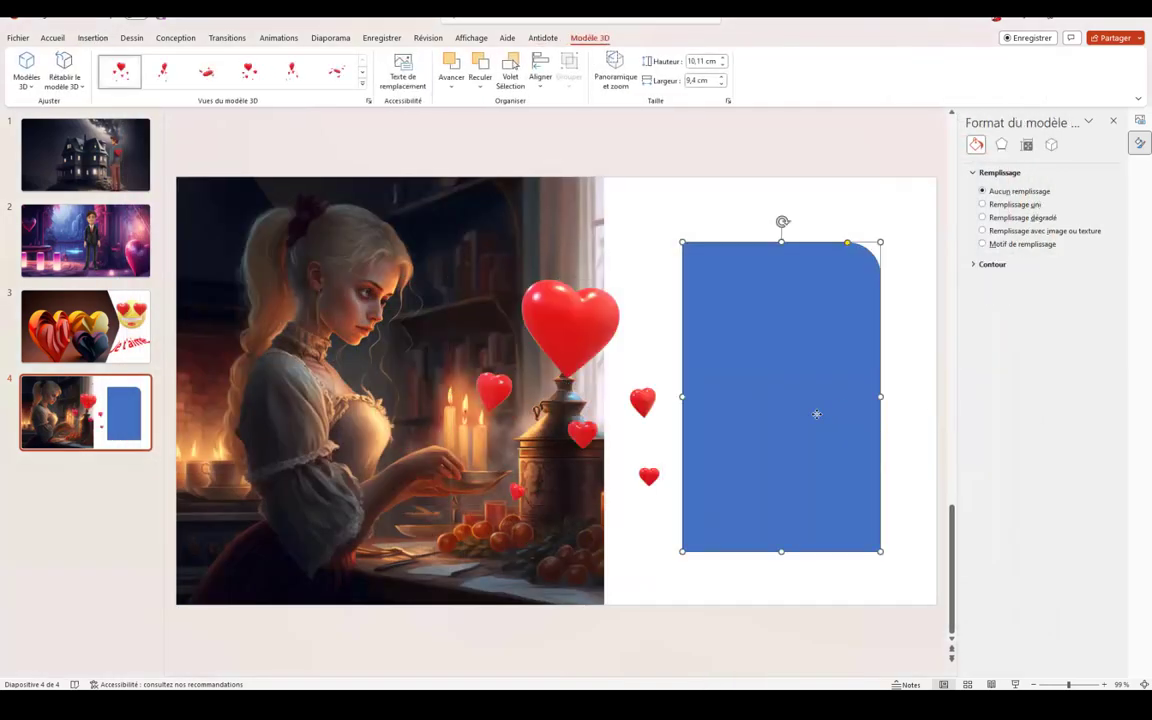
key(Delete)
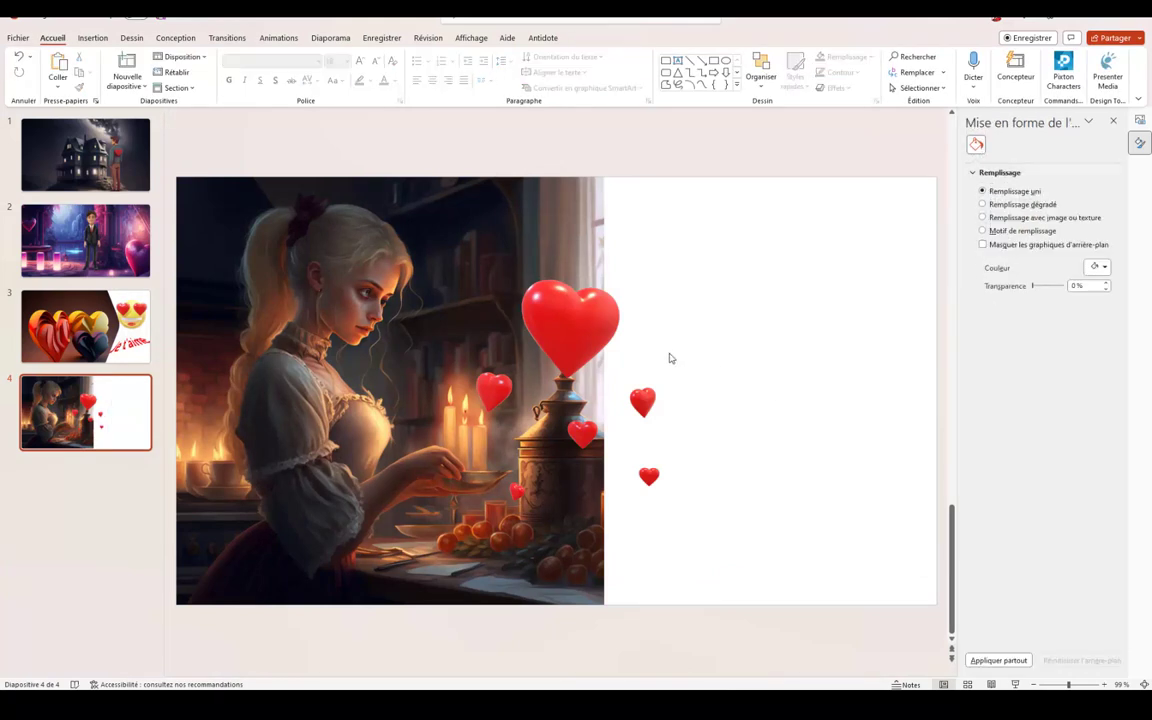
click(535, 308)
drag(729, 310, 782, 278)
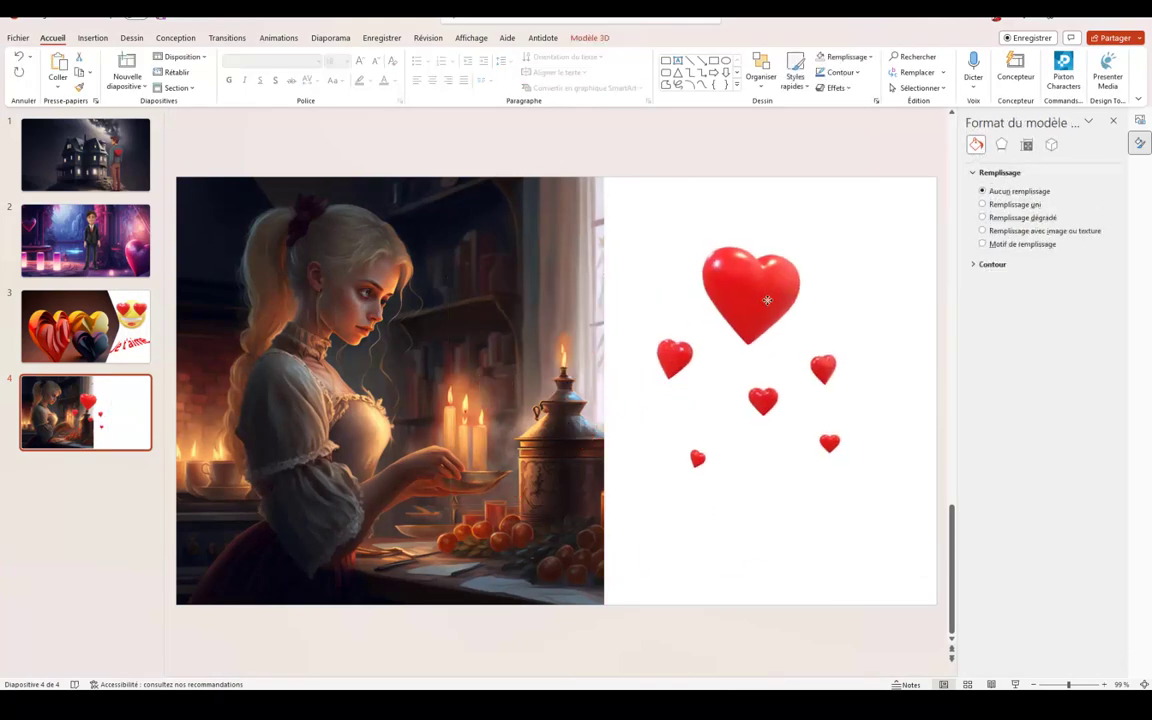
click(759, 494)
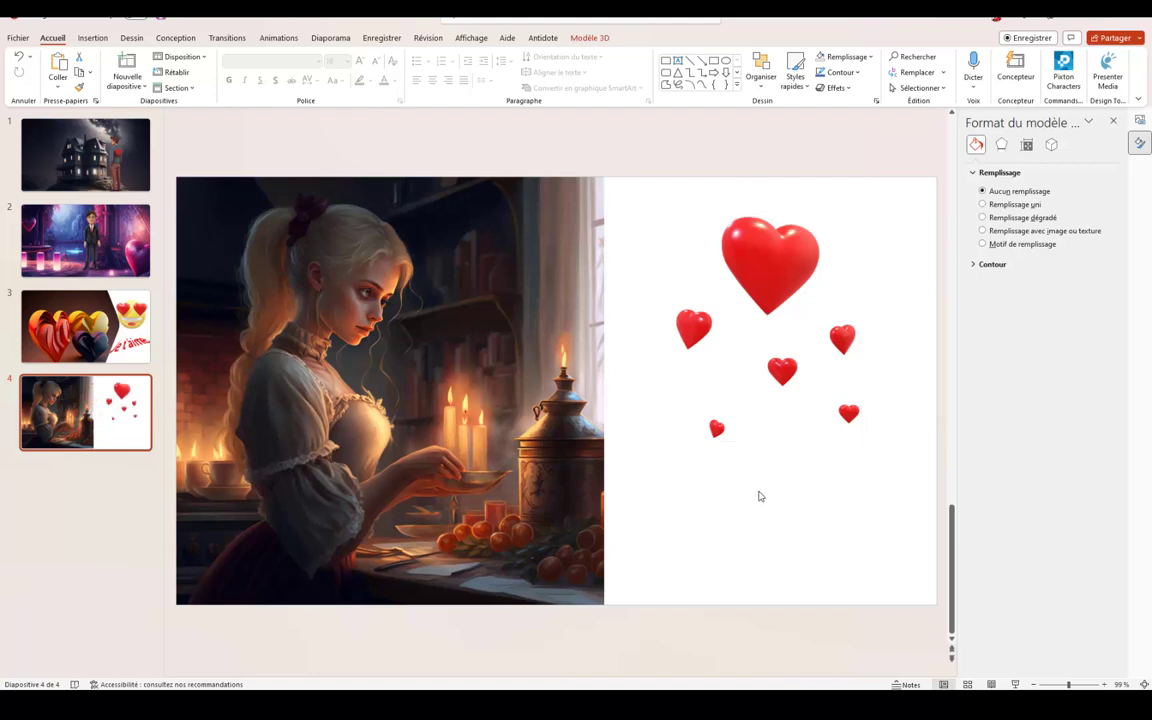
- Add a text box reading 'TEXTE' below the hearts
click(93, 39)
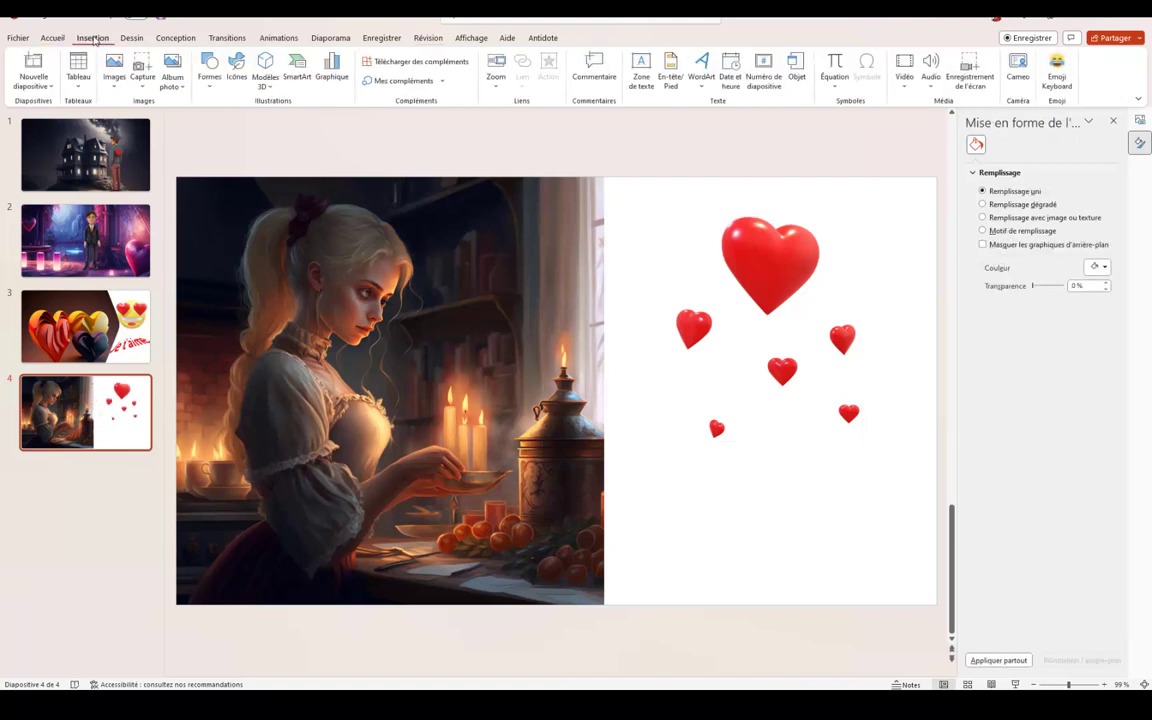
click(640, 73)
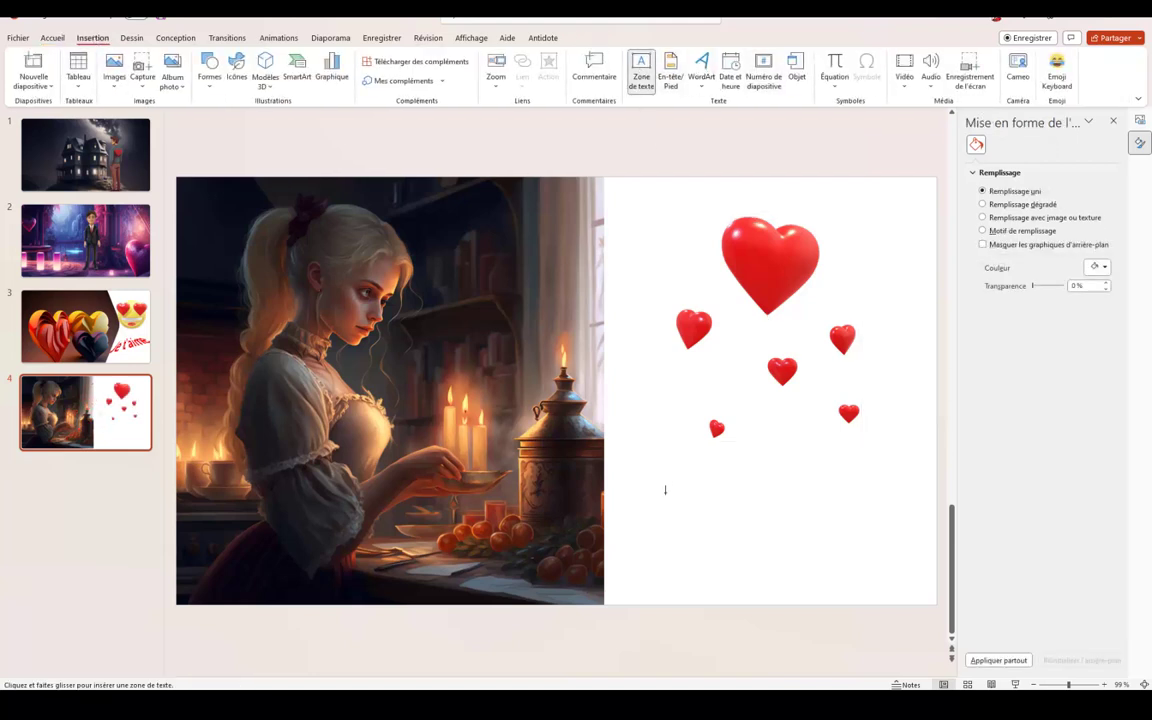
click(668, 505)
text(TEXTE)
- Give the 3D hearts model a different preset view from the 3D model views gallery
click(773, 282)
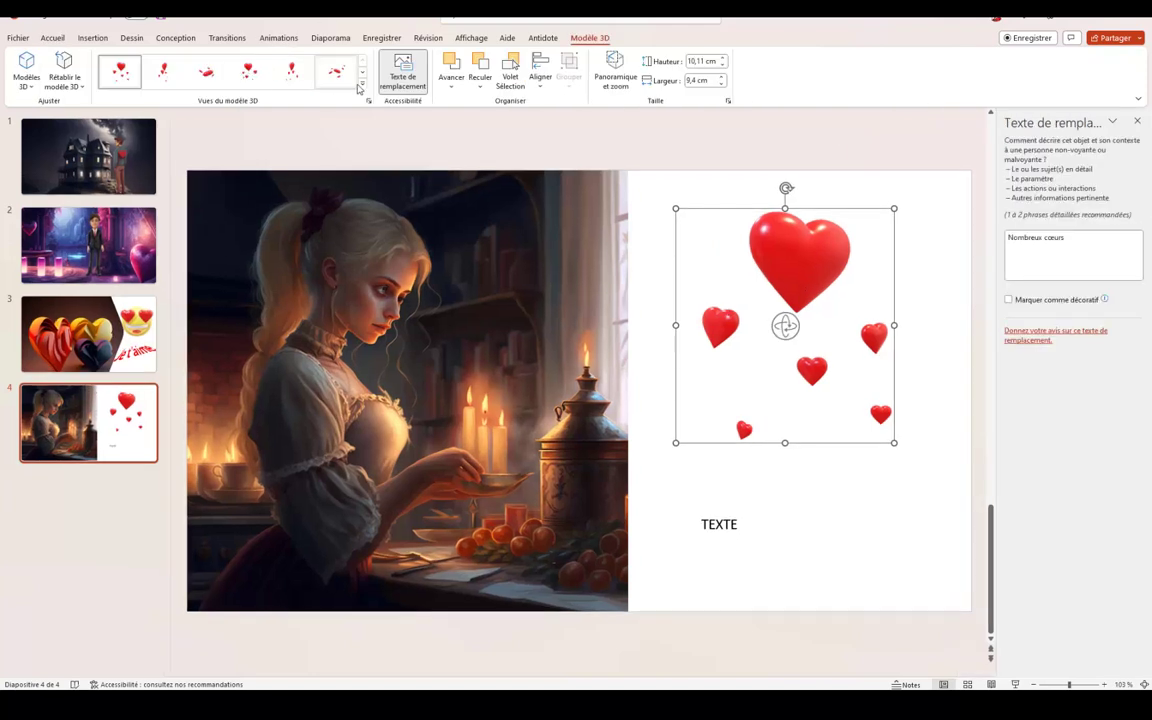
click(120, 70)
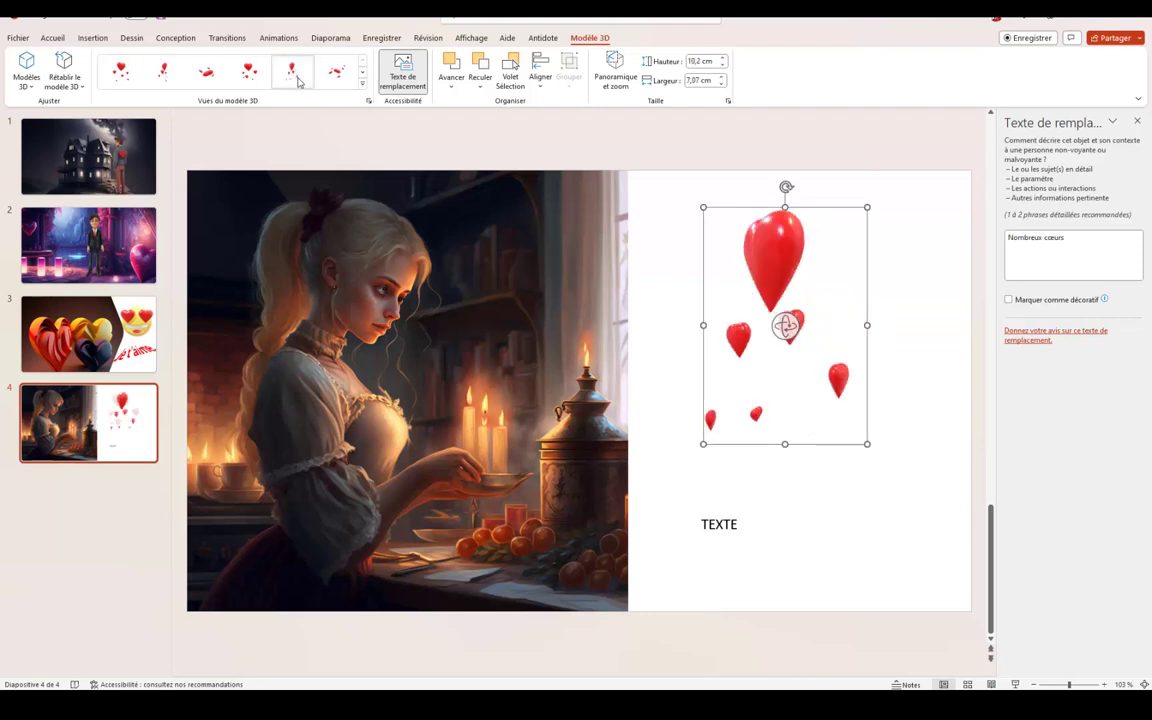
click(336, 72)
click(361, 86)
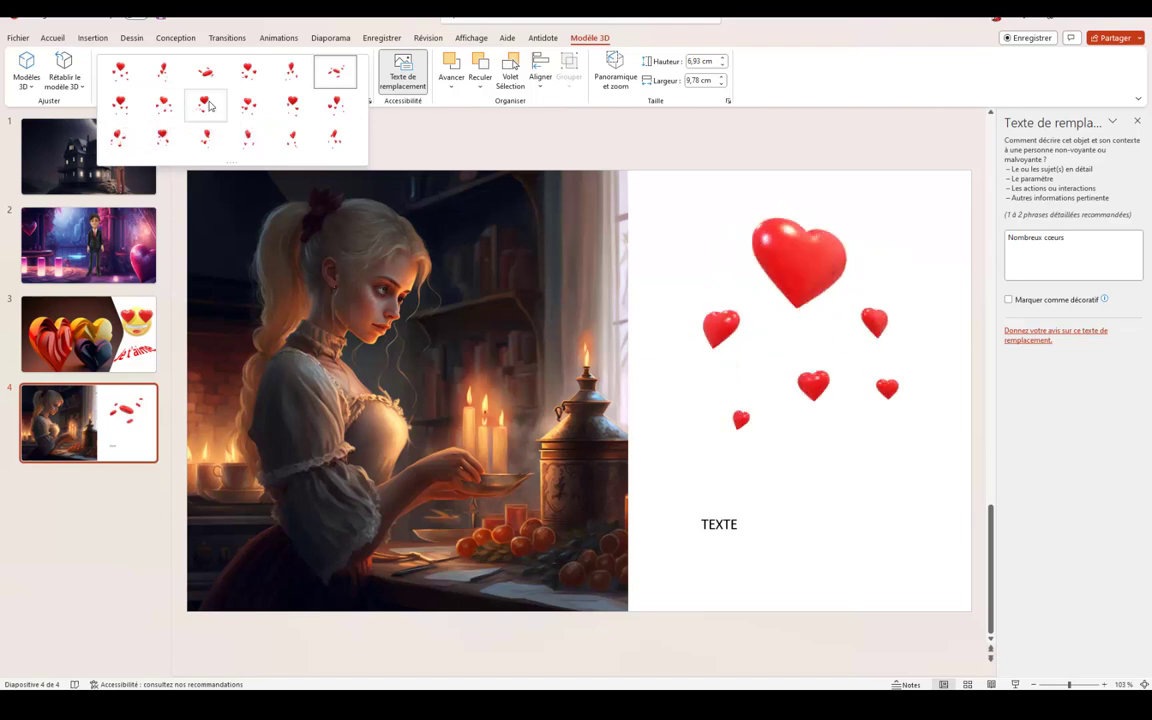
click(336, 103)
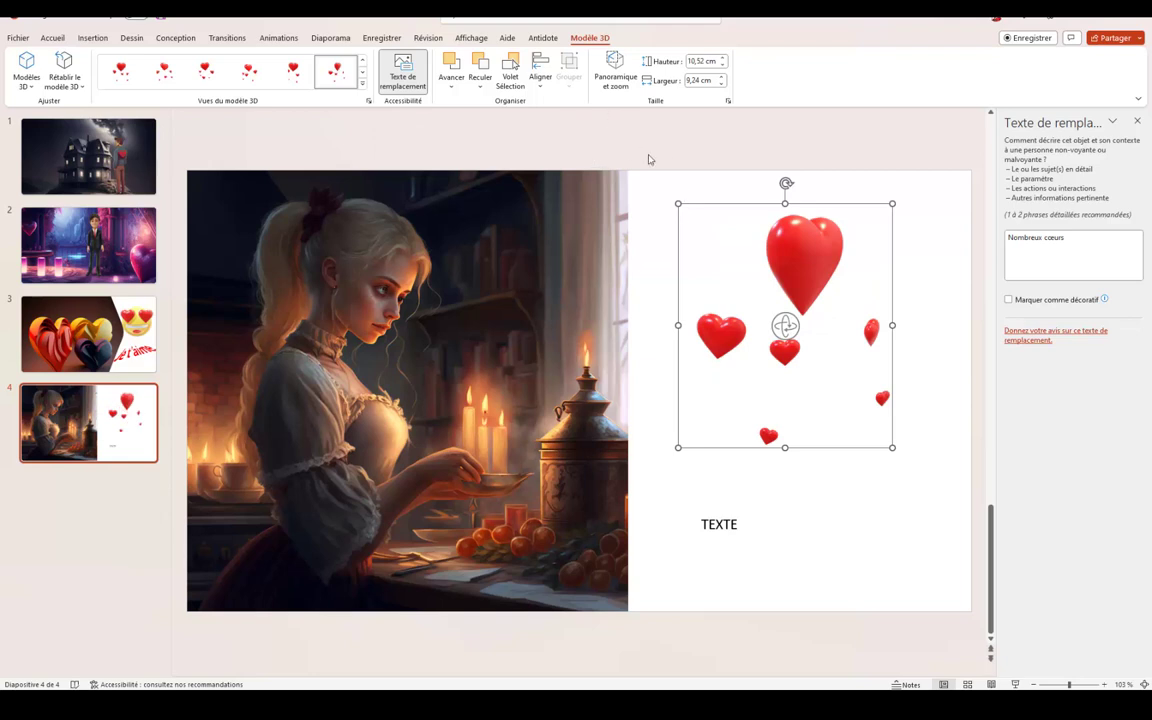
click(279, 38)
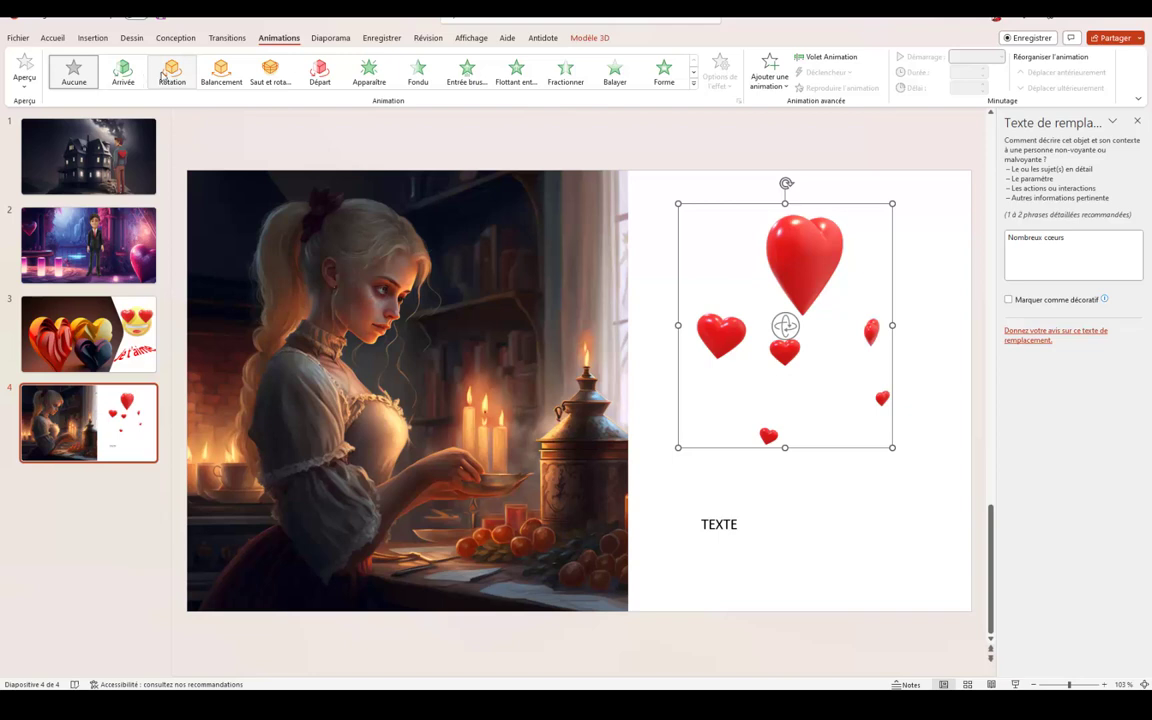
- Apply the Rotation animation to the 3D hearts, then select the TEXTE box
click(172, 70)
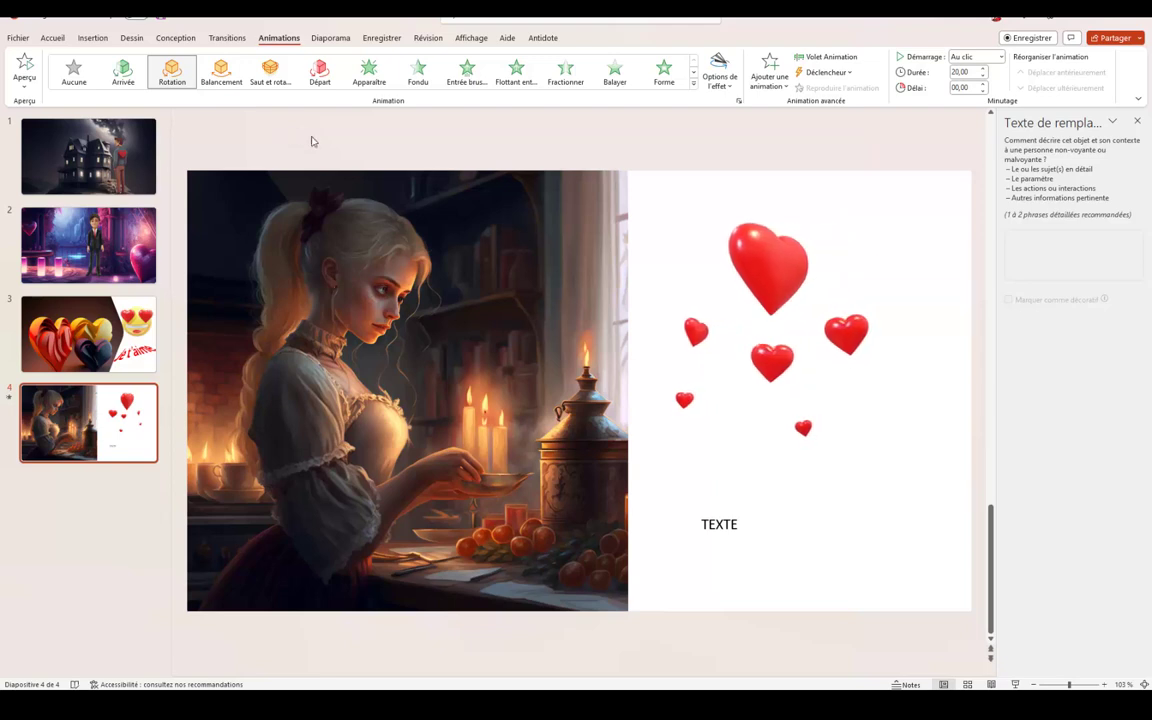
click(792, 534)
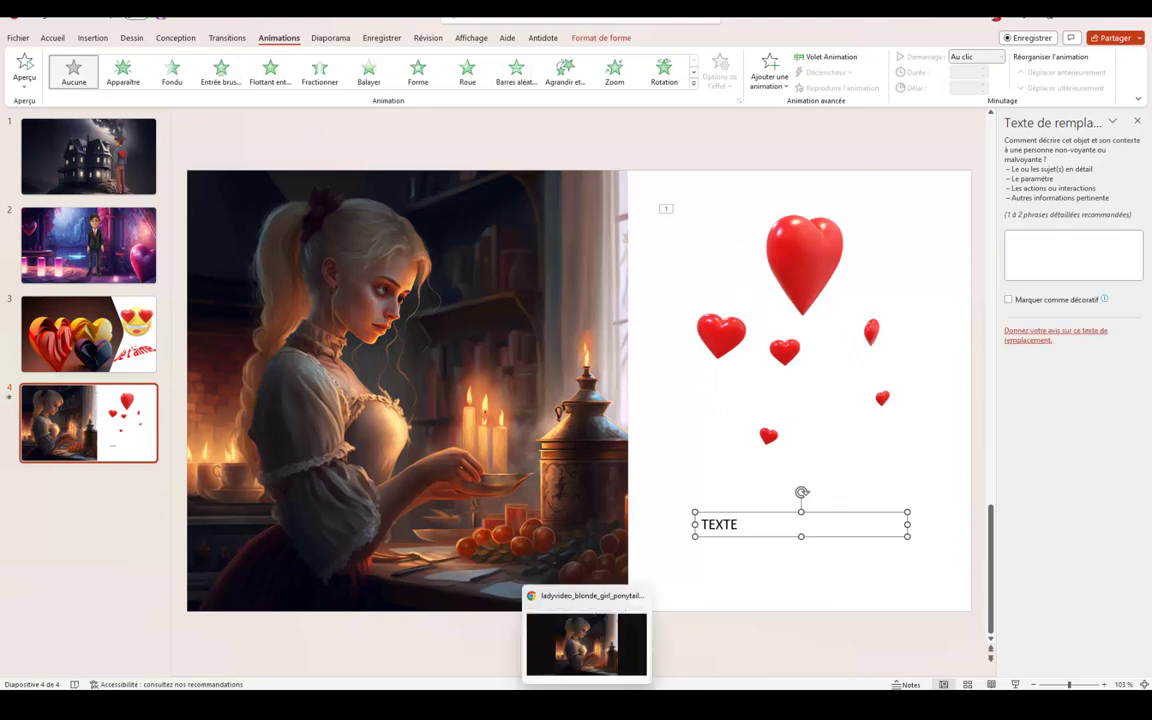
click(576, 688)
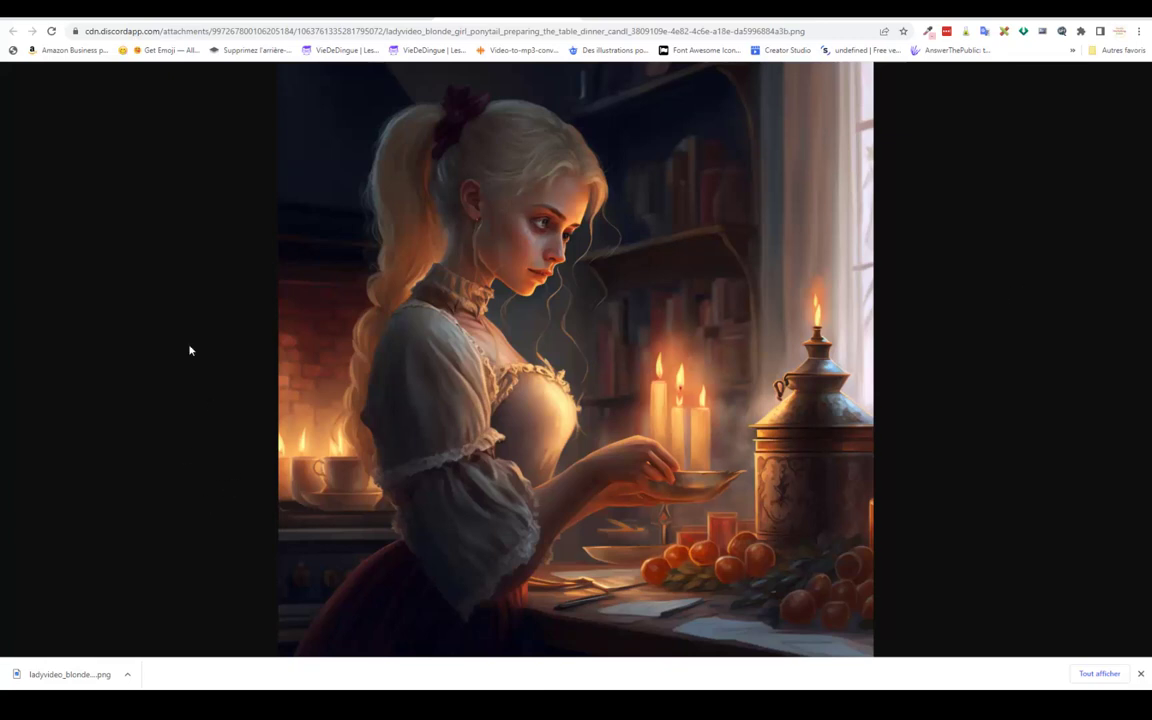
click(569, 16)
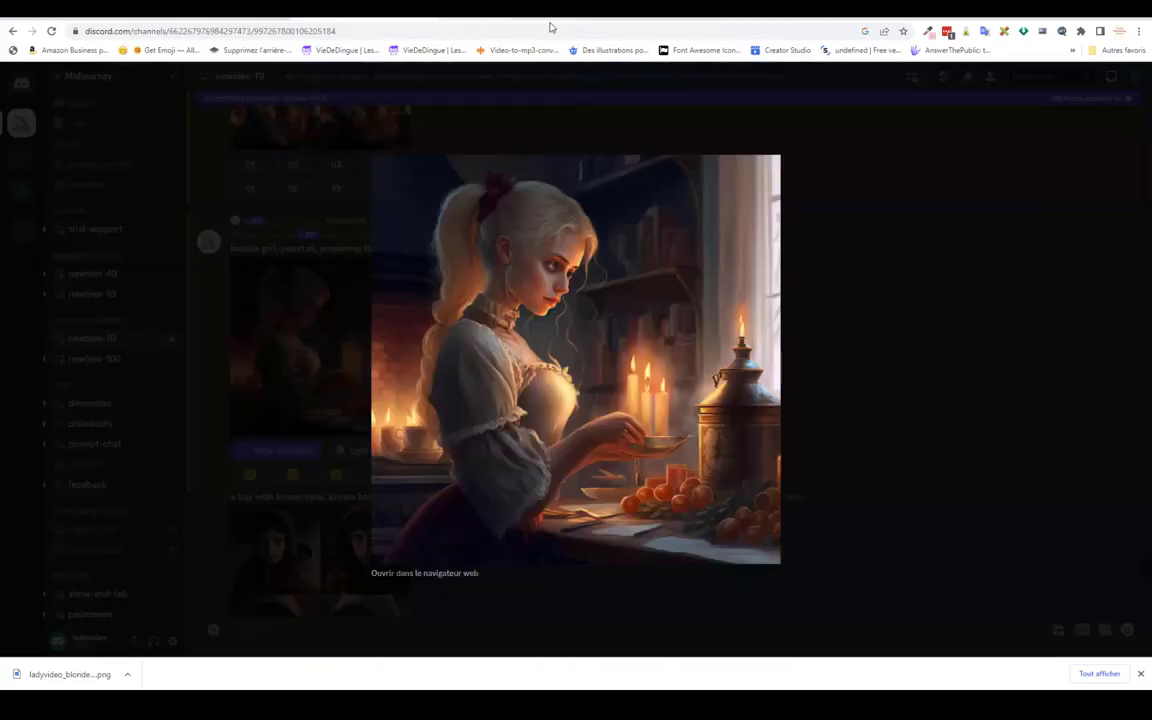
click(254, 530)
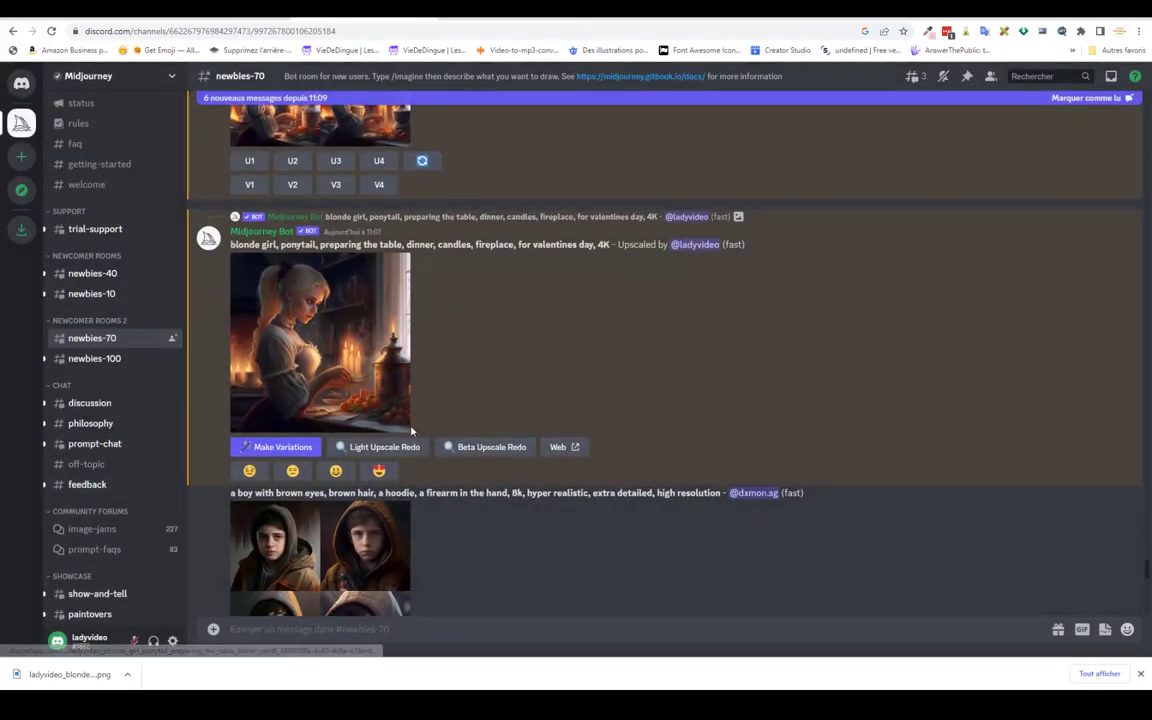
scroll(490, 423, down, 5)
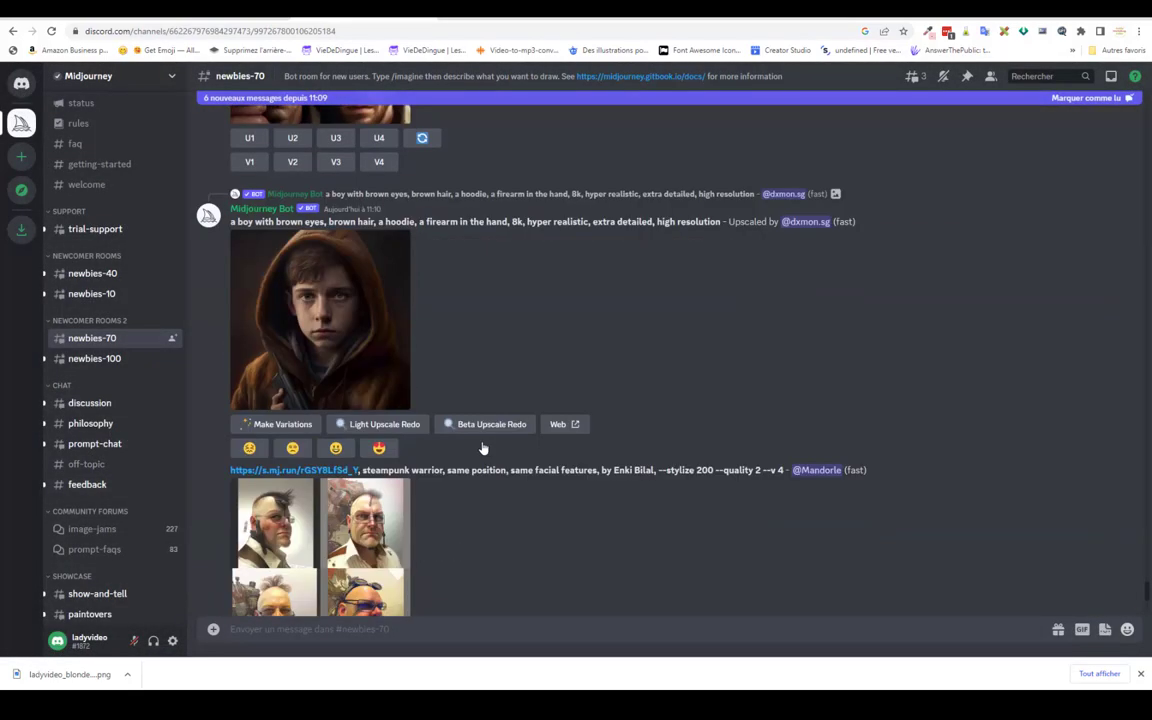
scroll(490, 423, down, 3)
scroll(490, 430, down, 3)
scroll(500, 420, down, 3)
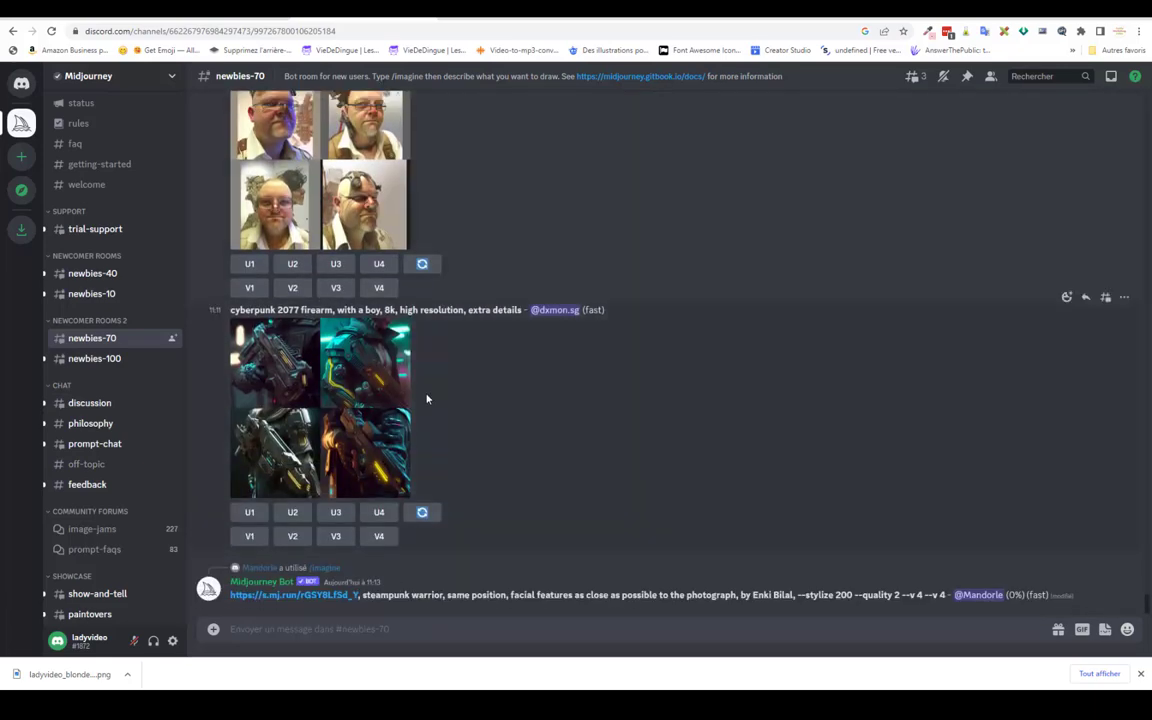
click(388, 383)
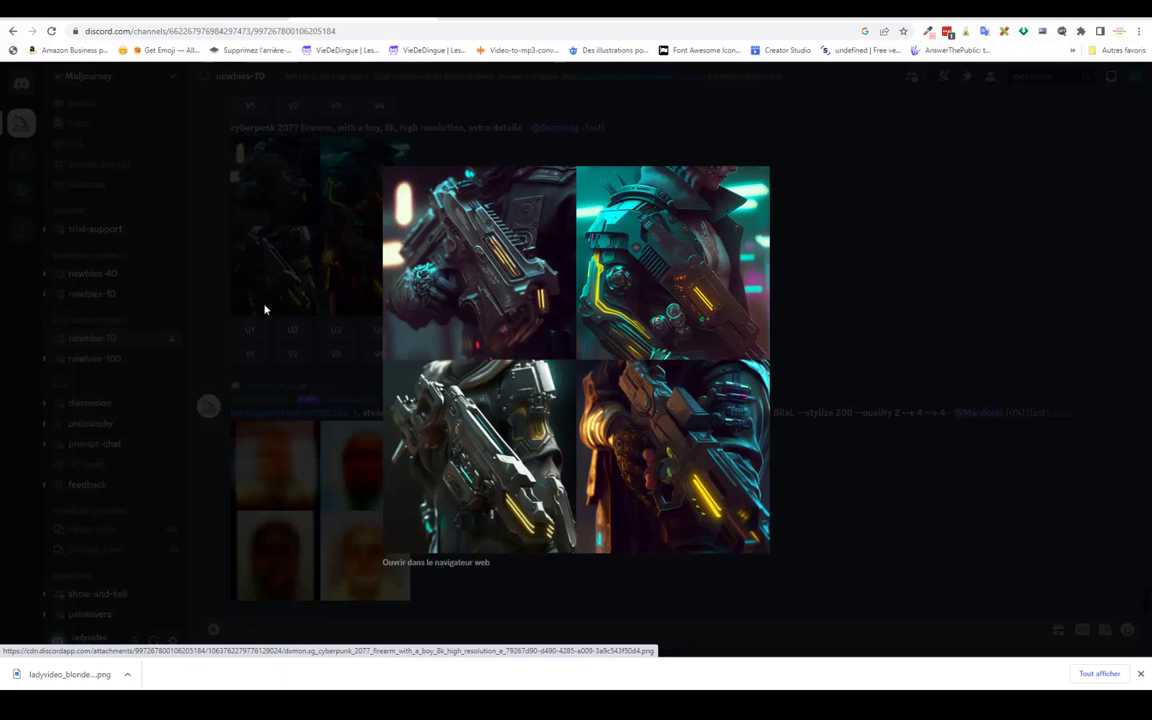
click(265, 308)
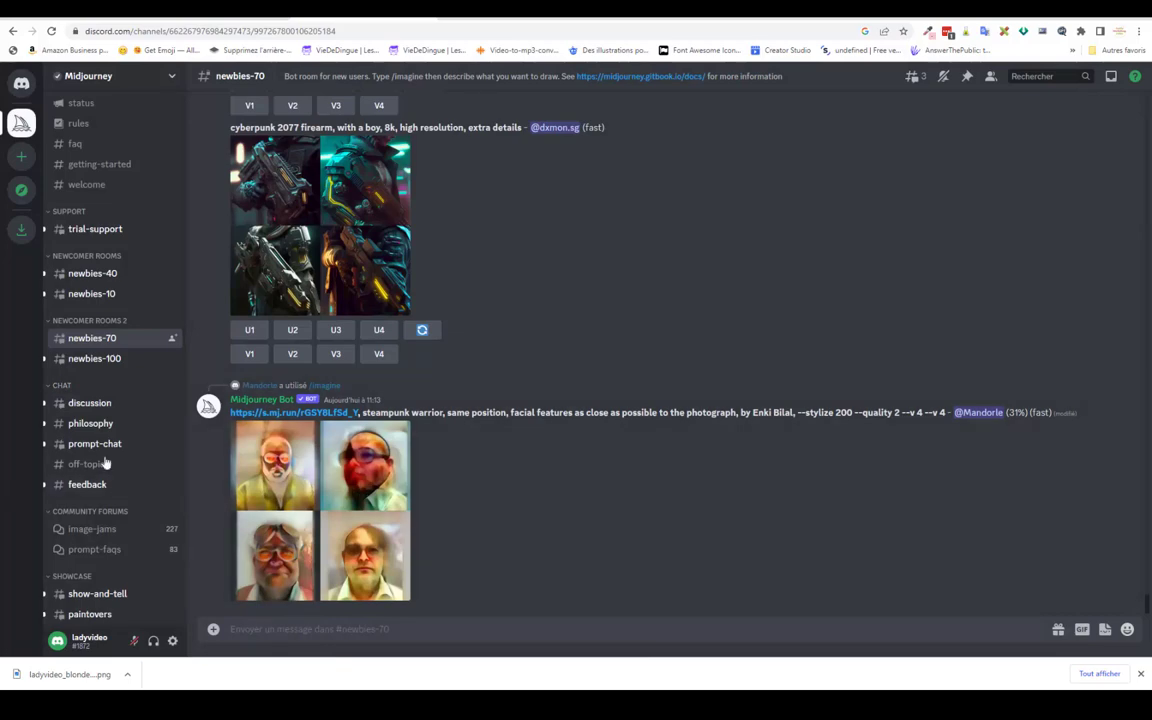
scroll(95, 440, down, 5)
click(90, 386)
scroll(512, 366, down, 3)
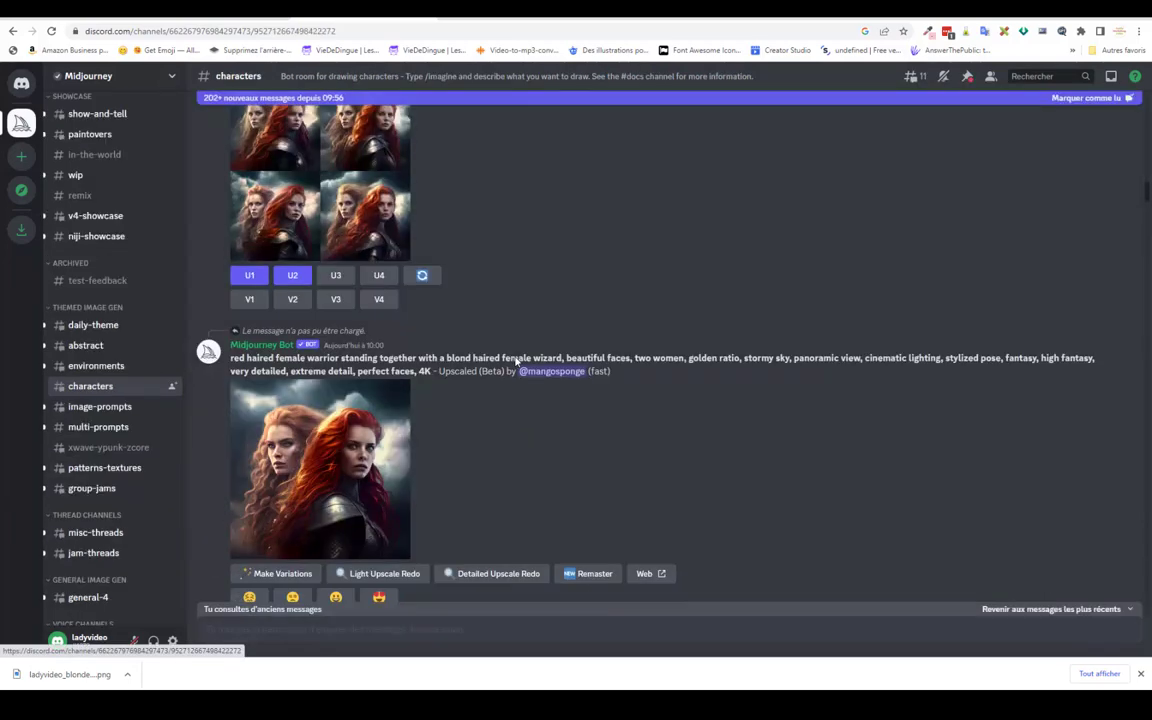
scroll(540, 450, down, 3)
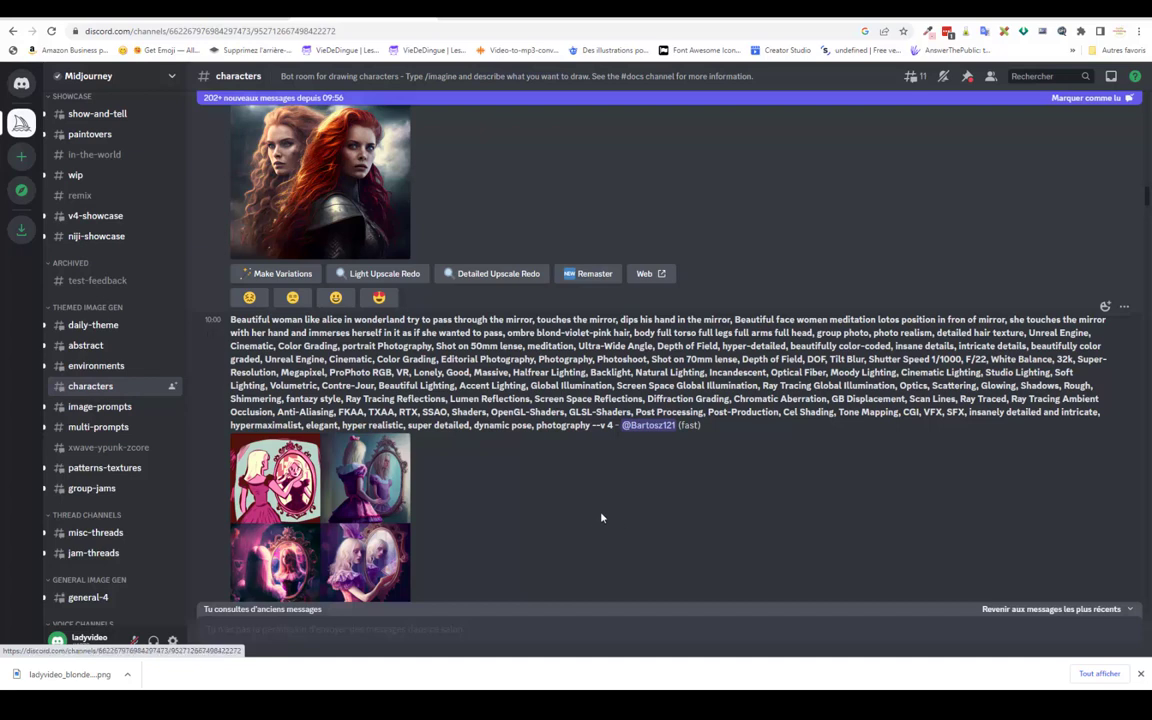
scroll(588, 505, down, 3)
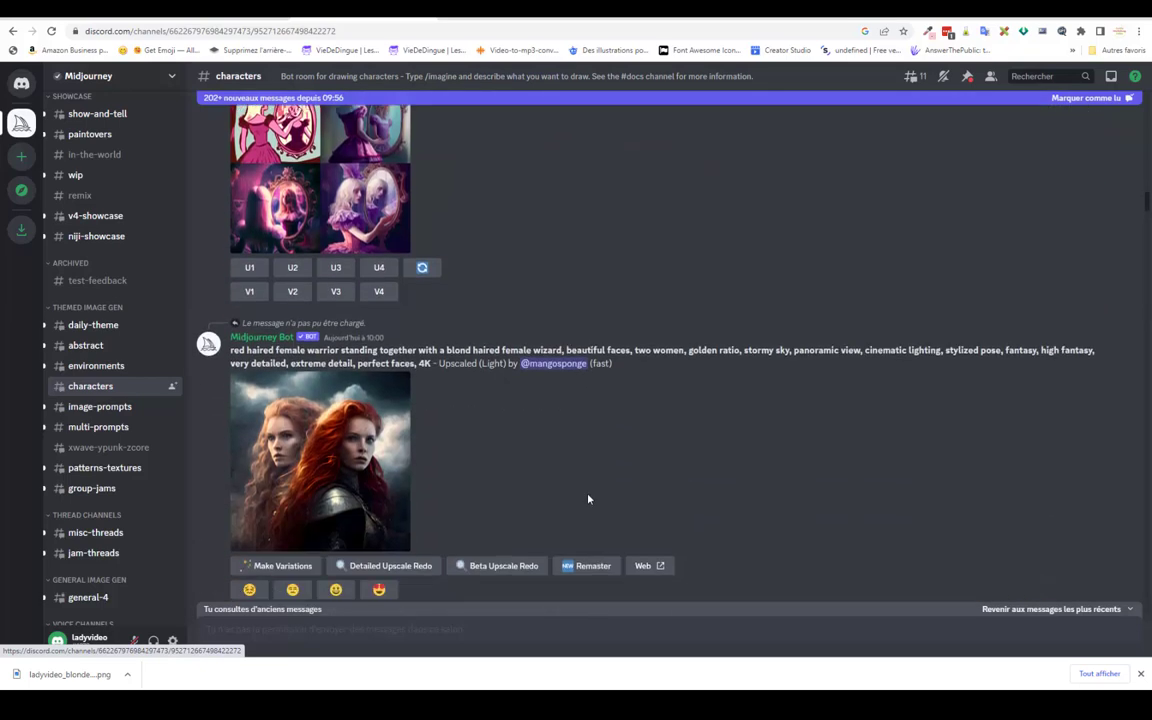
scroll(610, 487, up, 2)
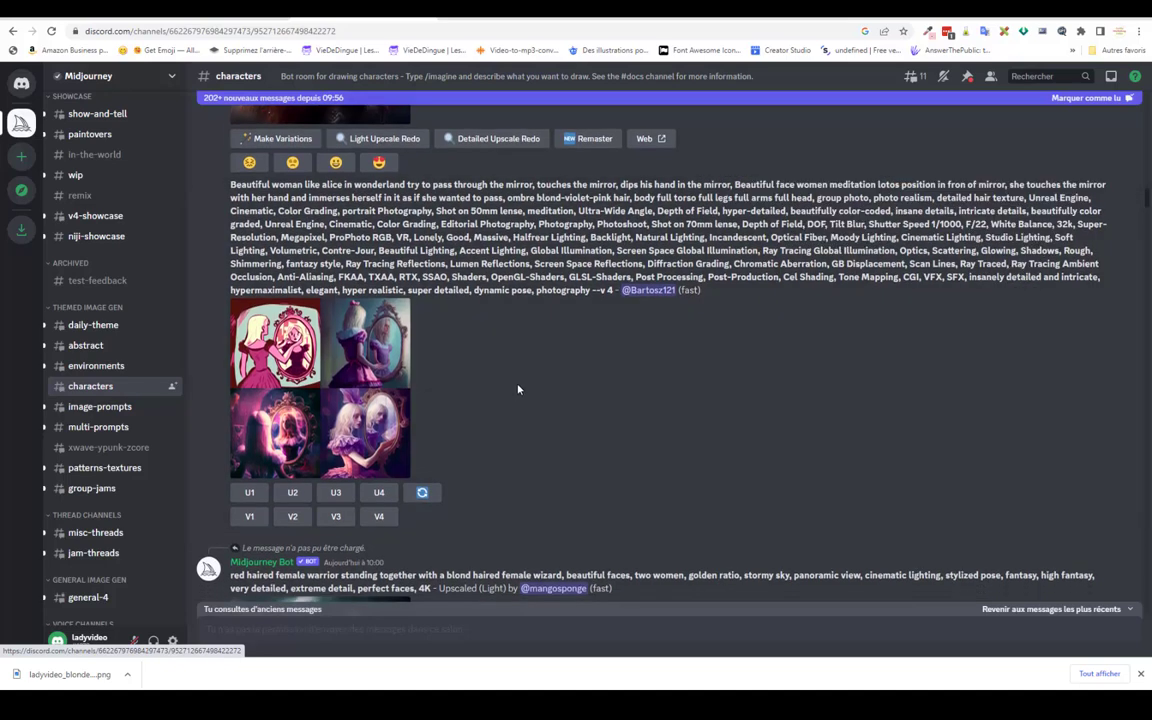
scroll(535, 355, down, 5)
scroll(578, 411, down, 3)
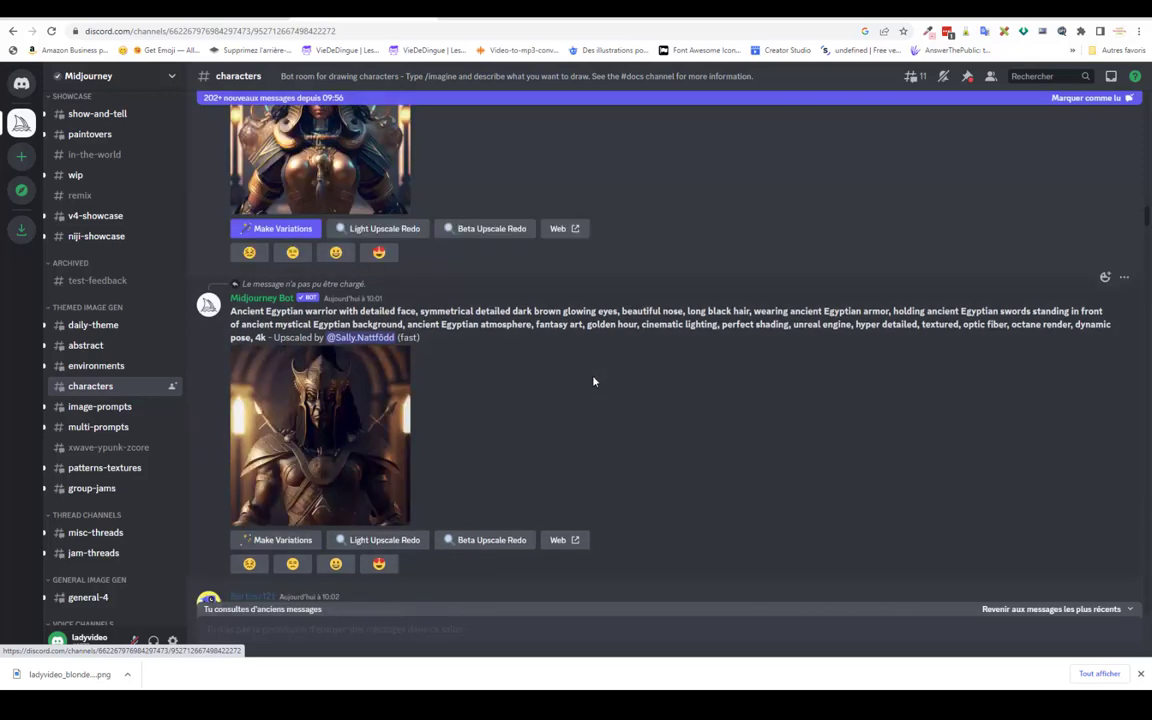
scroll(597, 366, down, 3)
scroll(722, 434, down, 3)
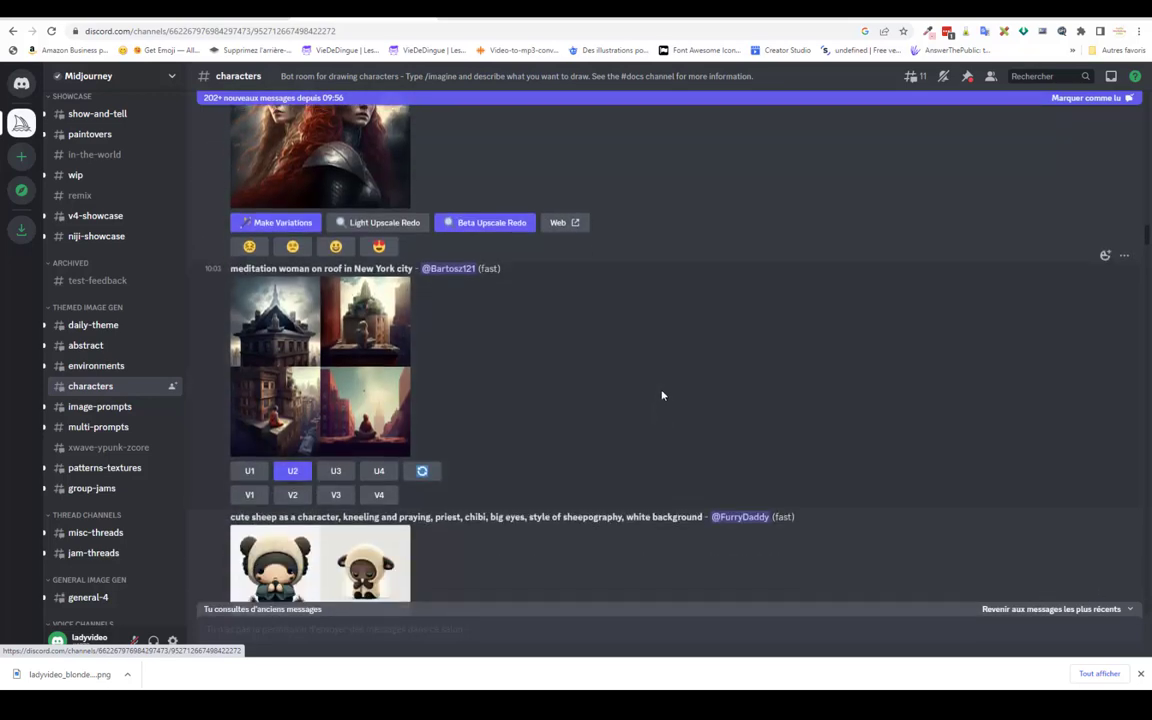
key(alt+Up)
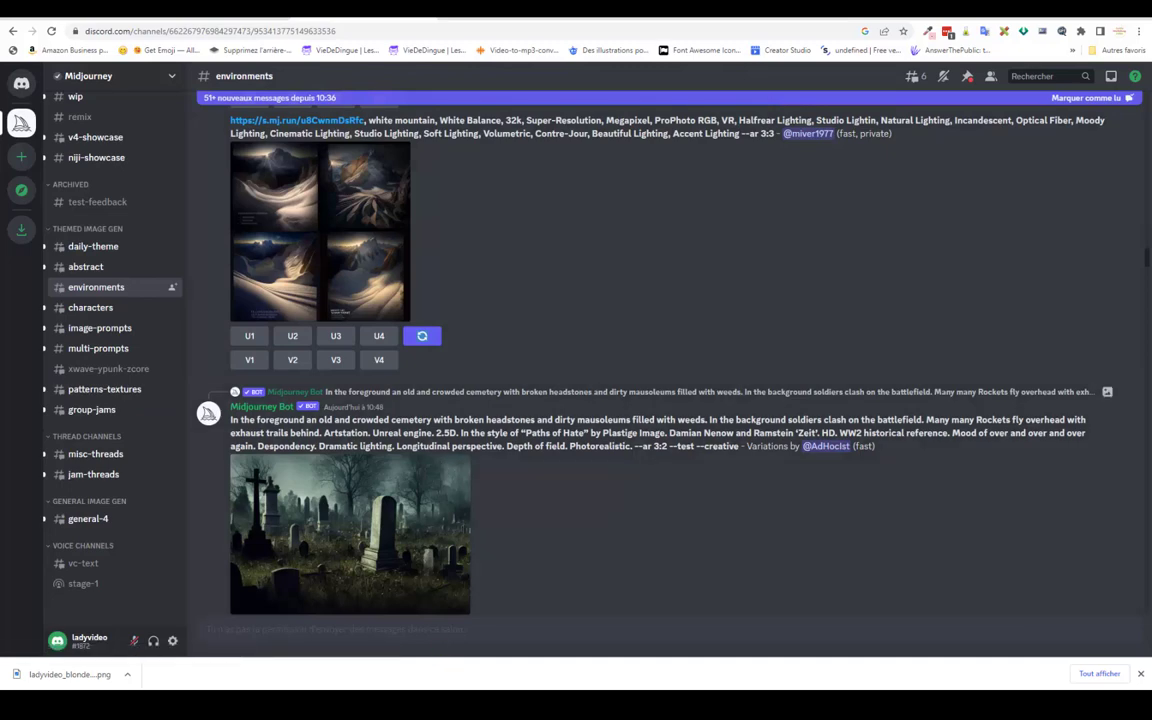
click(296, 635)
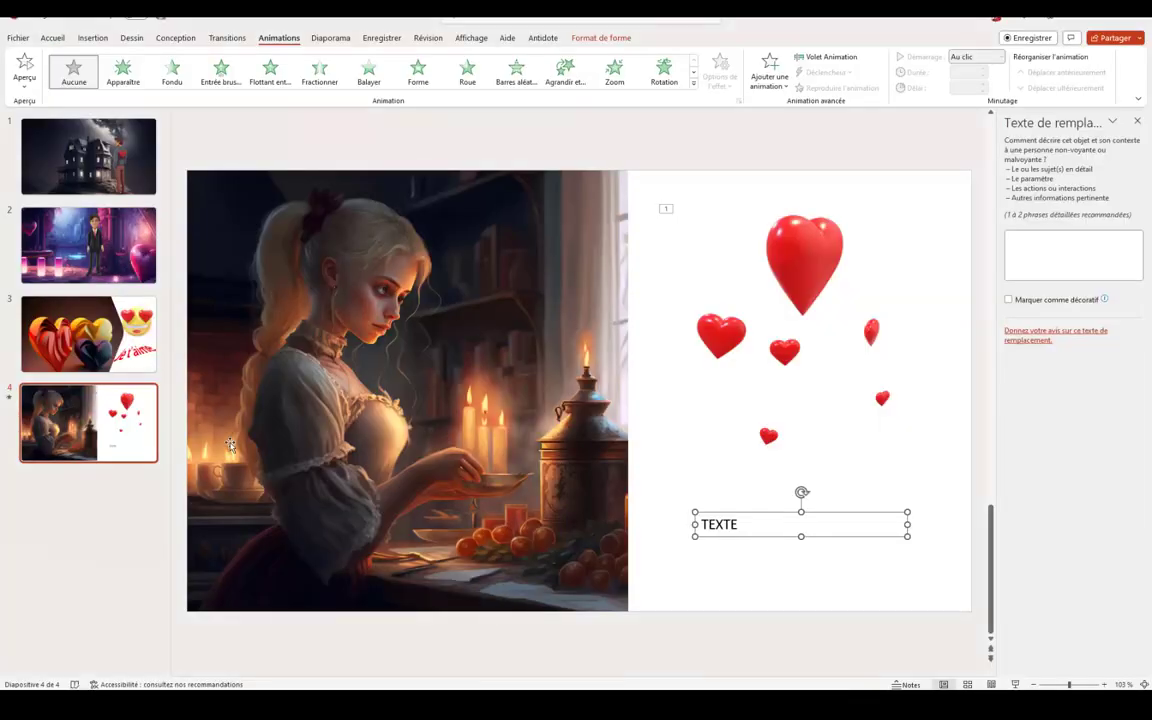
- Show slide 1 with the house, then switch back to Discord in Chrome
click(66, 190)
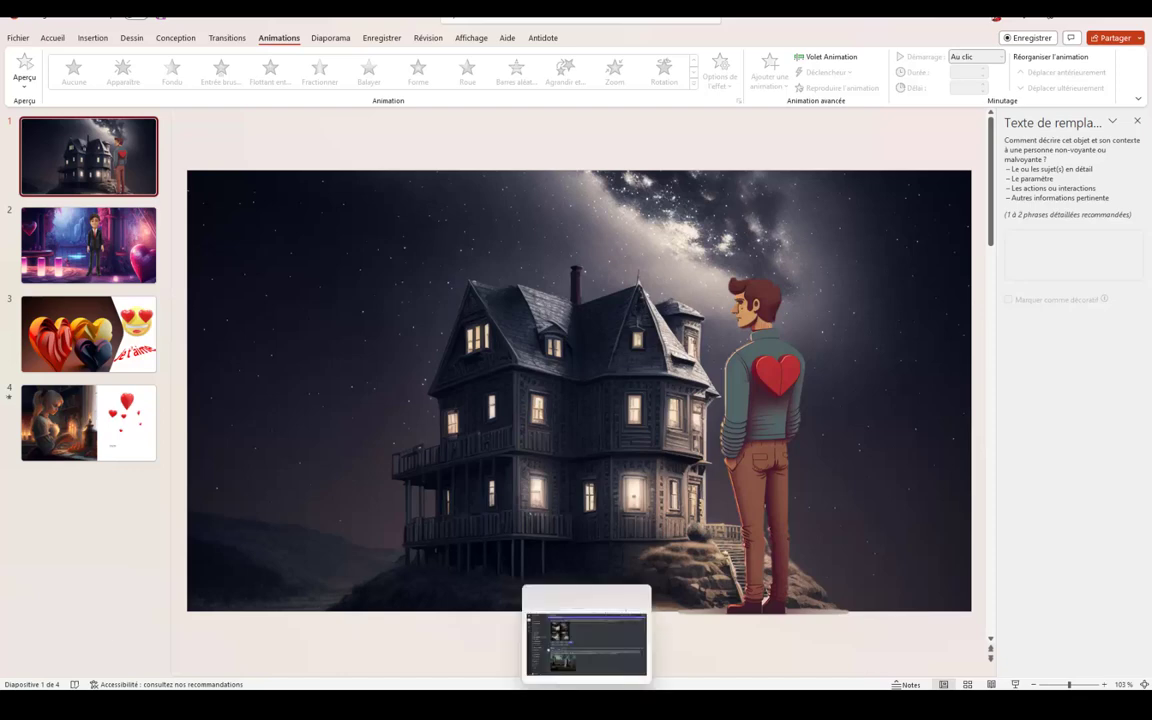
click(585, 640)
scroll(566, 499, down, 5)
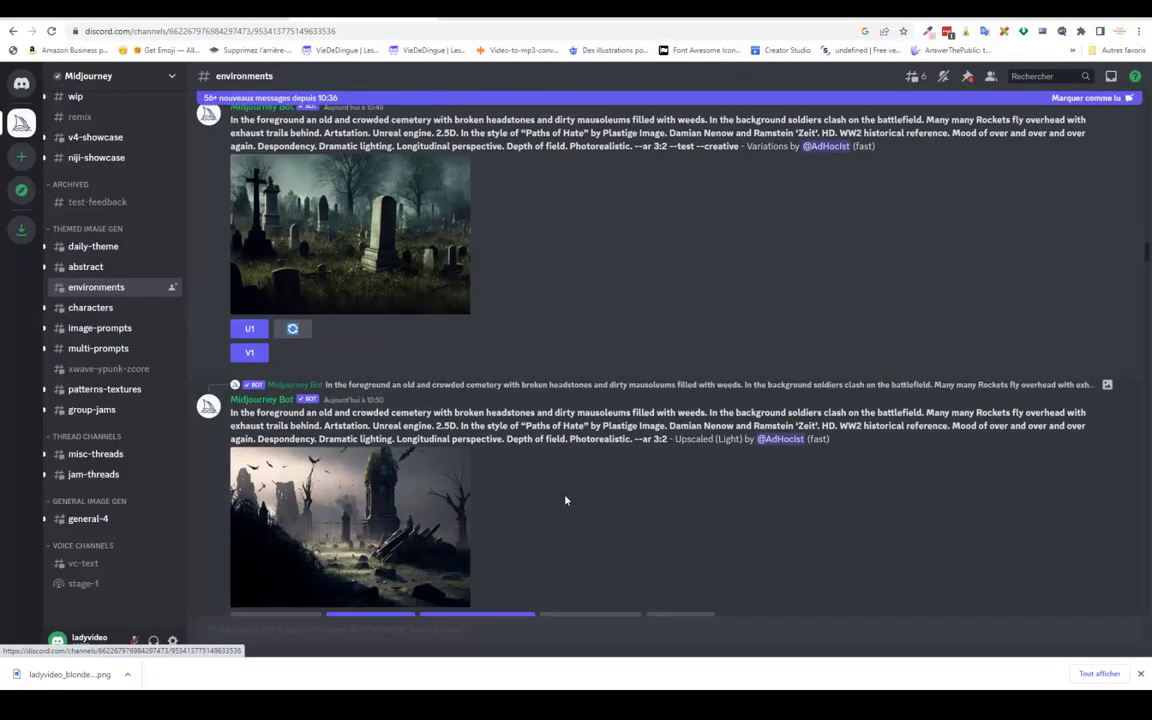
scroll(558, 494, down, 5)
scroll(555, 471, down, 3)
scroll(556, 473, down, 2)
scroll(556, 473, up, 3)
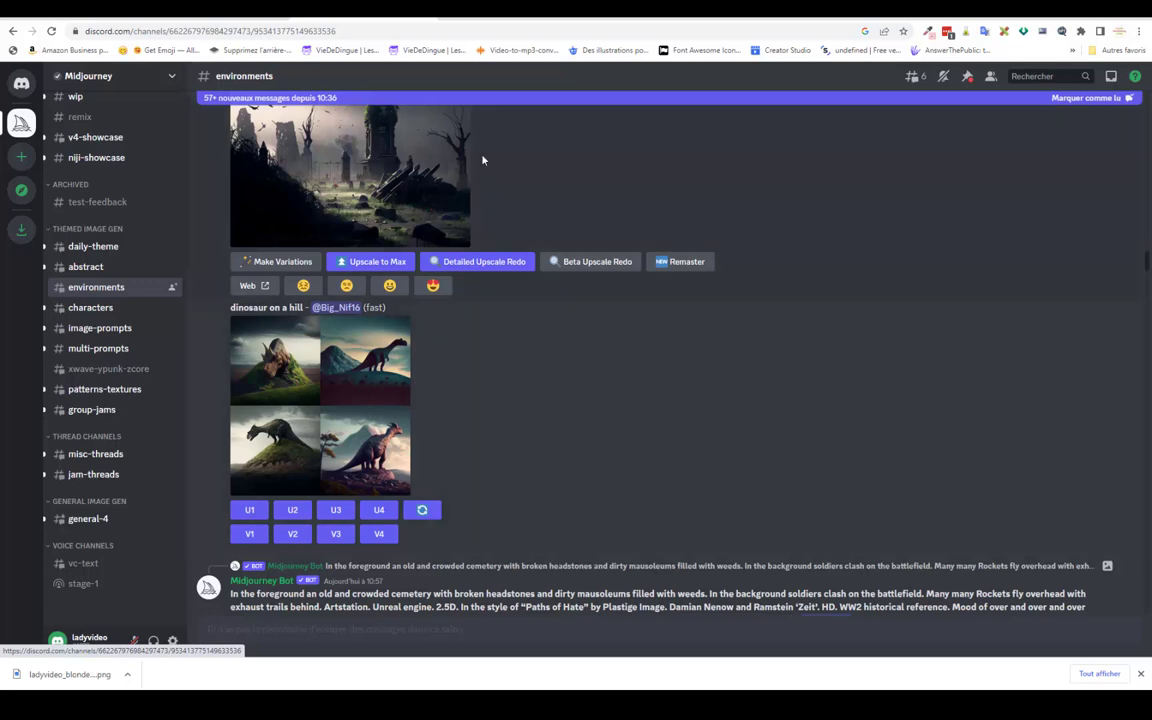
click(99, 328)
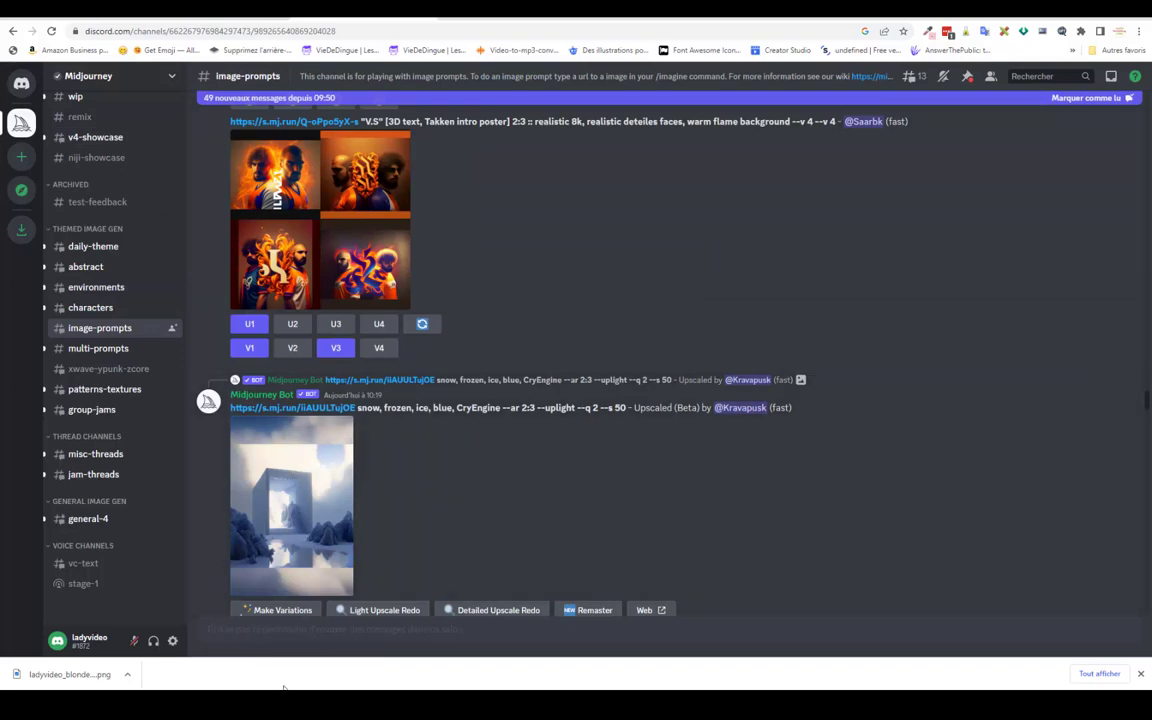
click(440, 640)
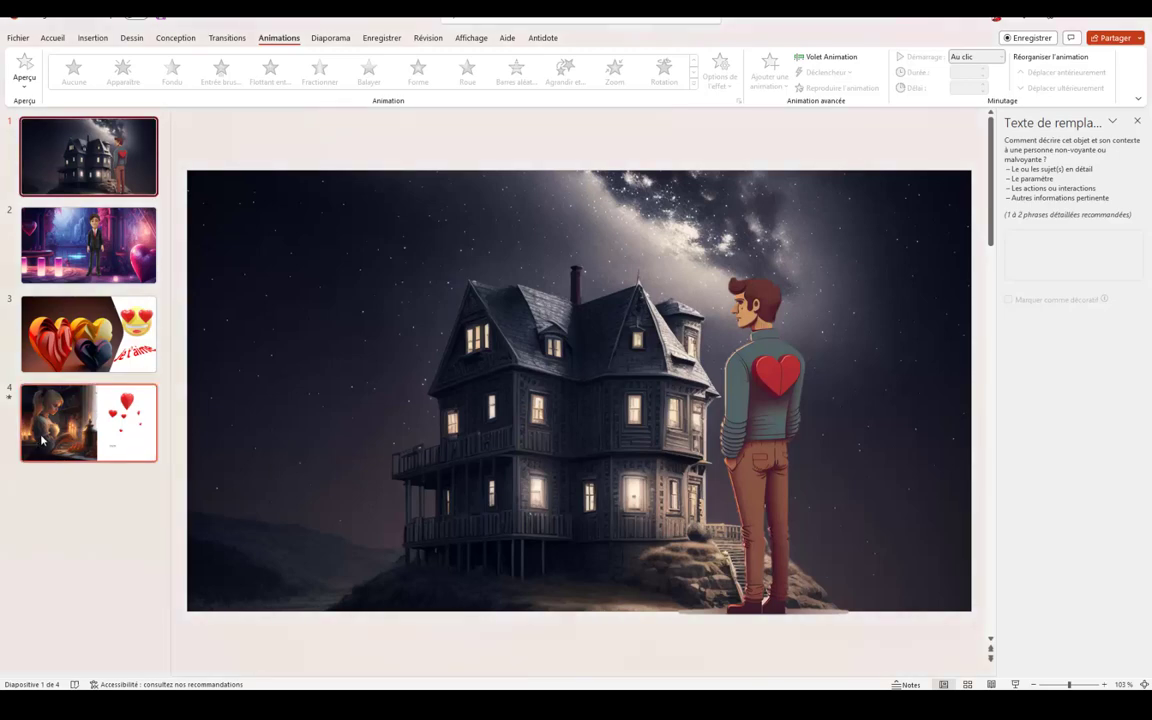
- Review slide 4 with the girl and hearts, then return to the house slide
click(43, 440)
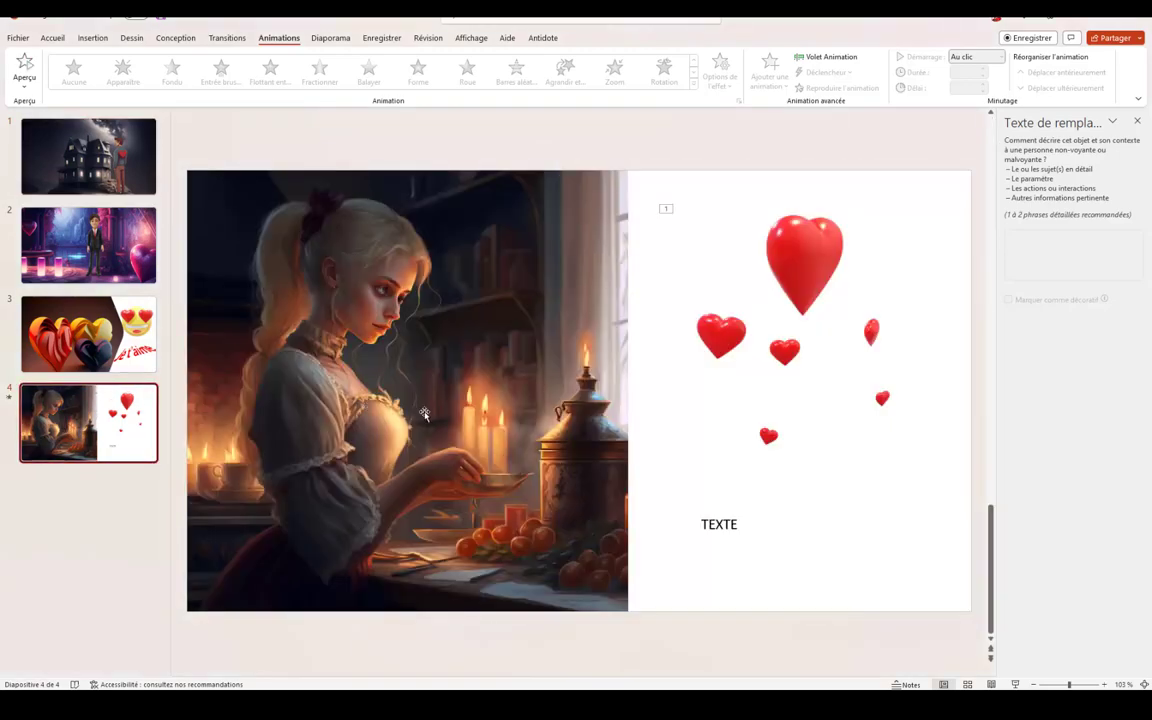
click(78, 145)
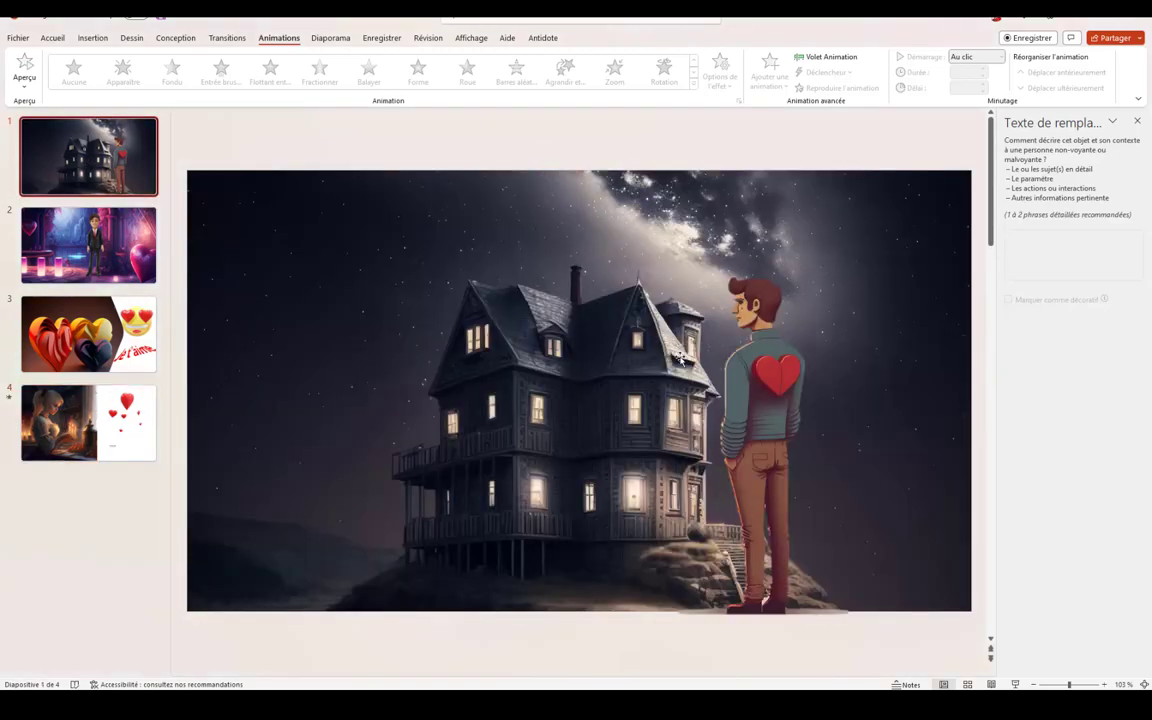